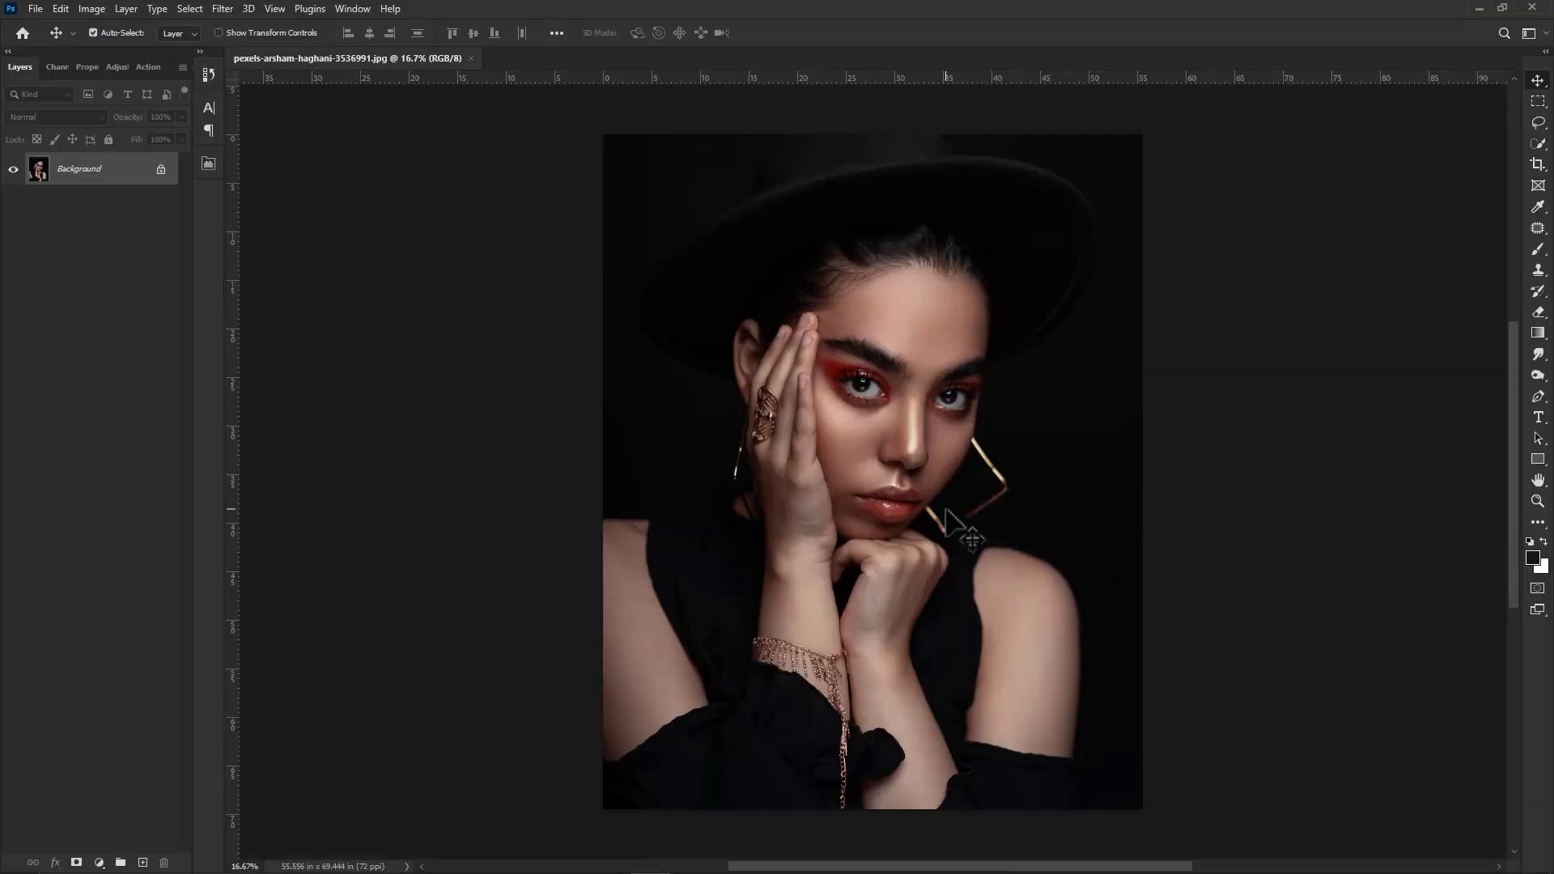
Duplicate the Background layer and desaturate the copy.
key("ctrl+0")
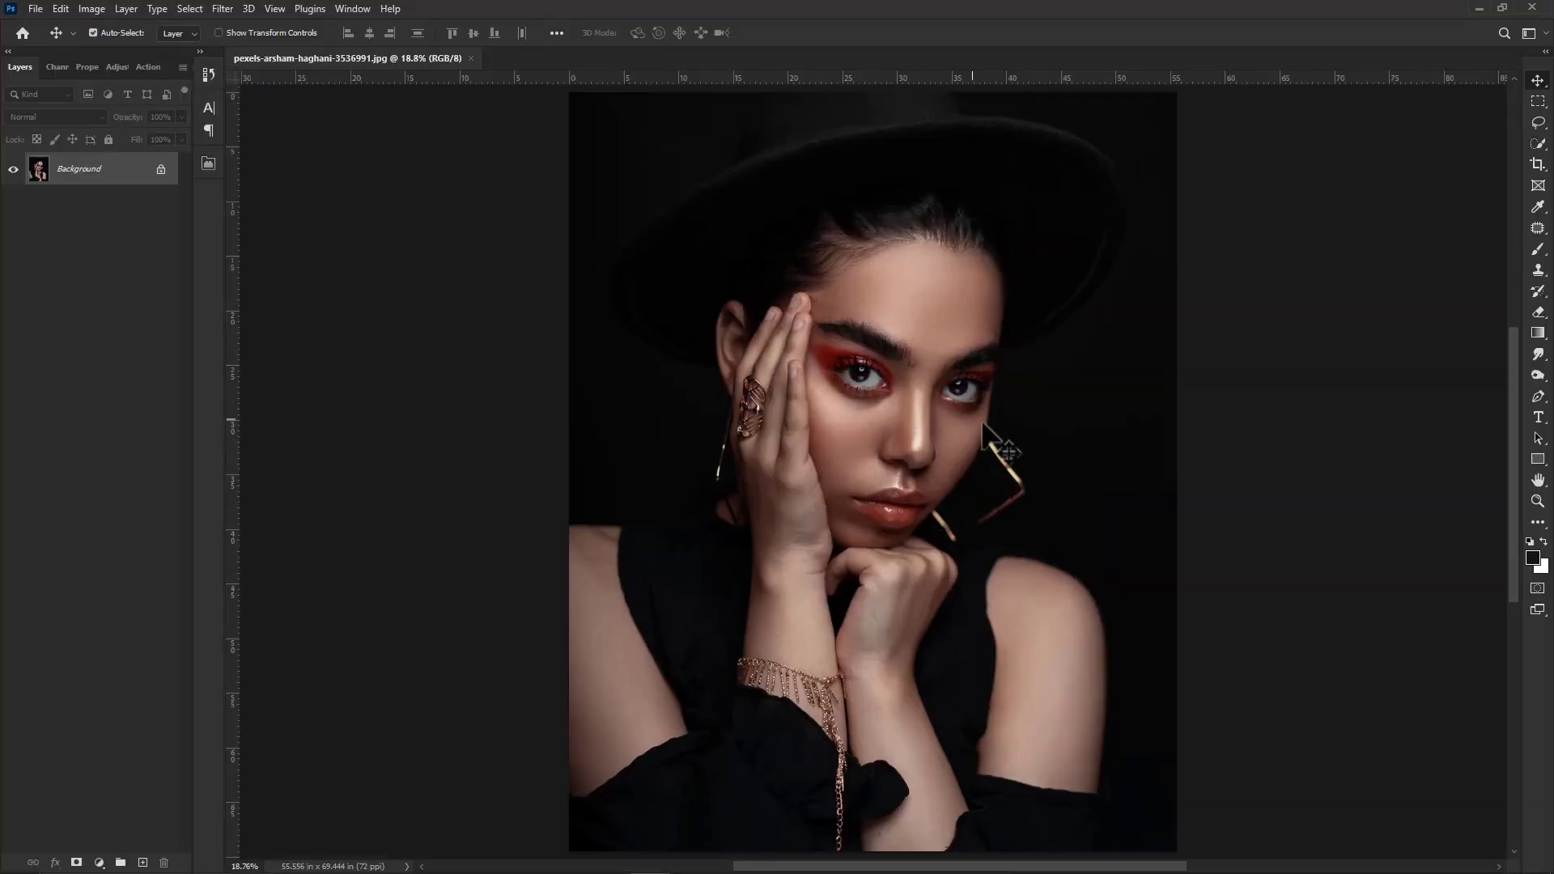
right_click(74, 165)
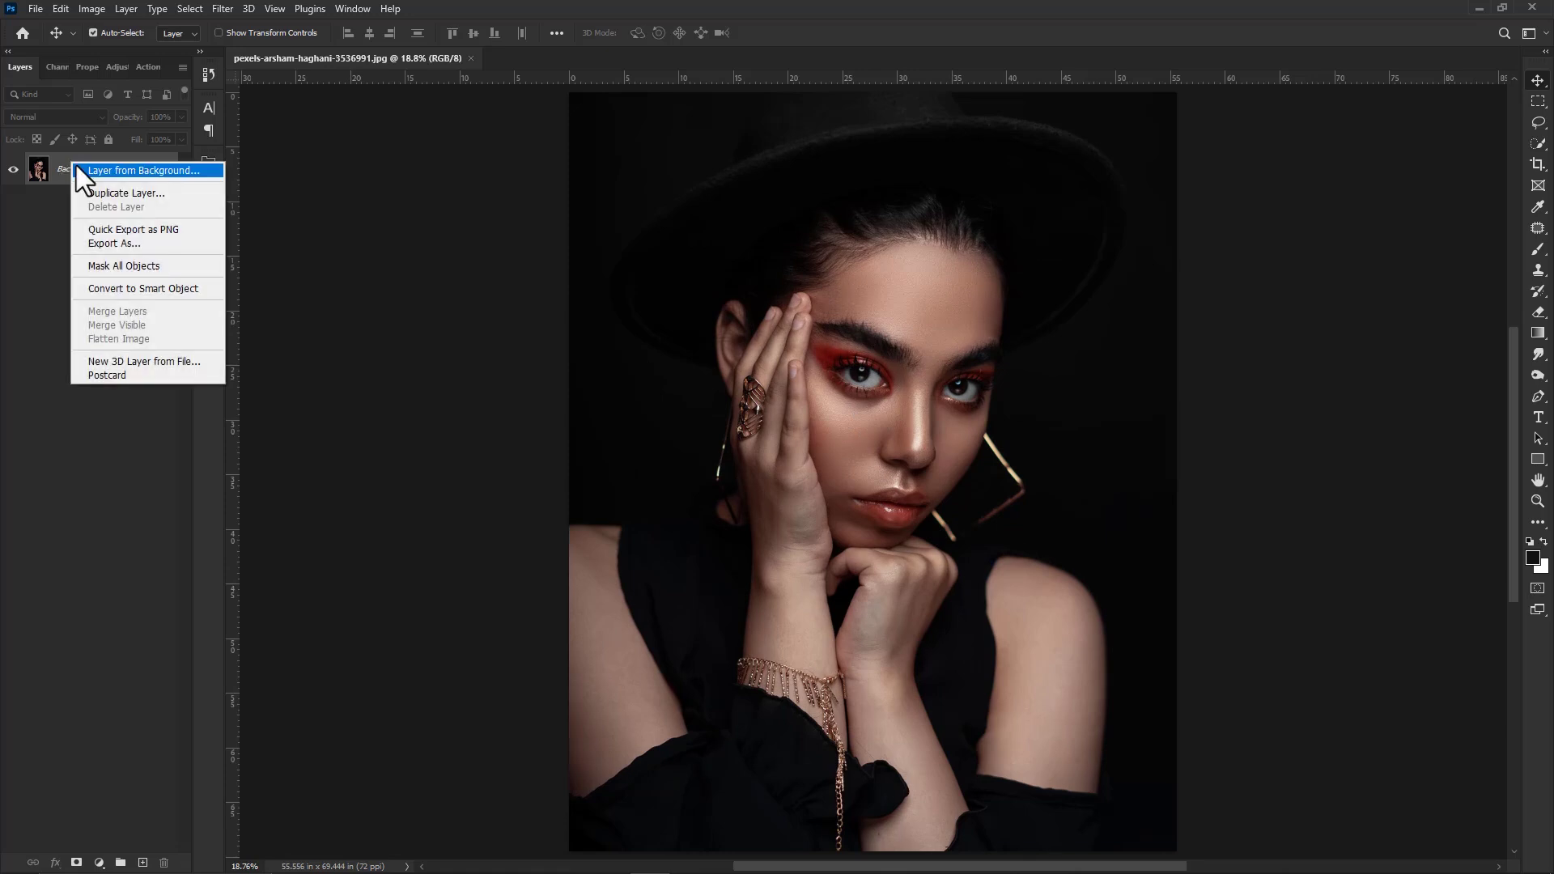
left_click(122, 195)
left_click(907, 251)
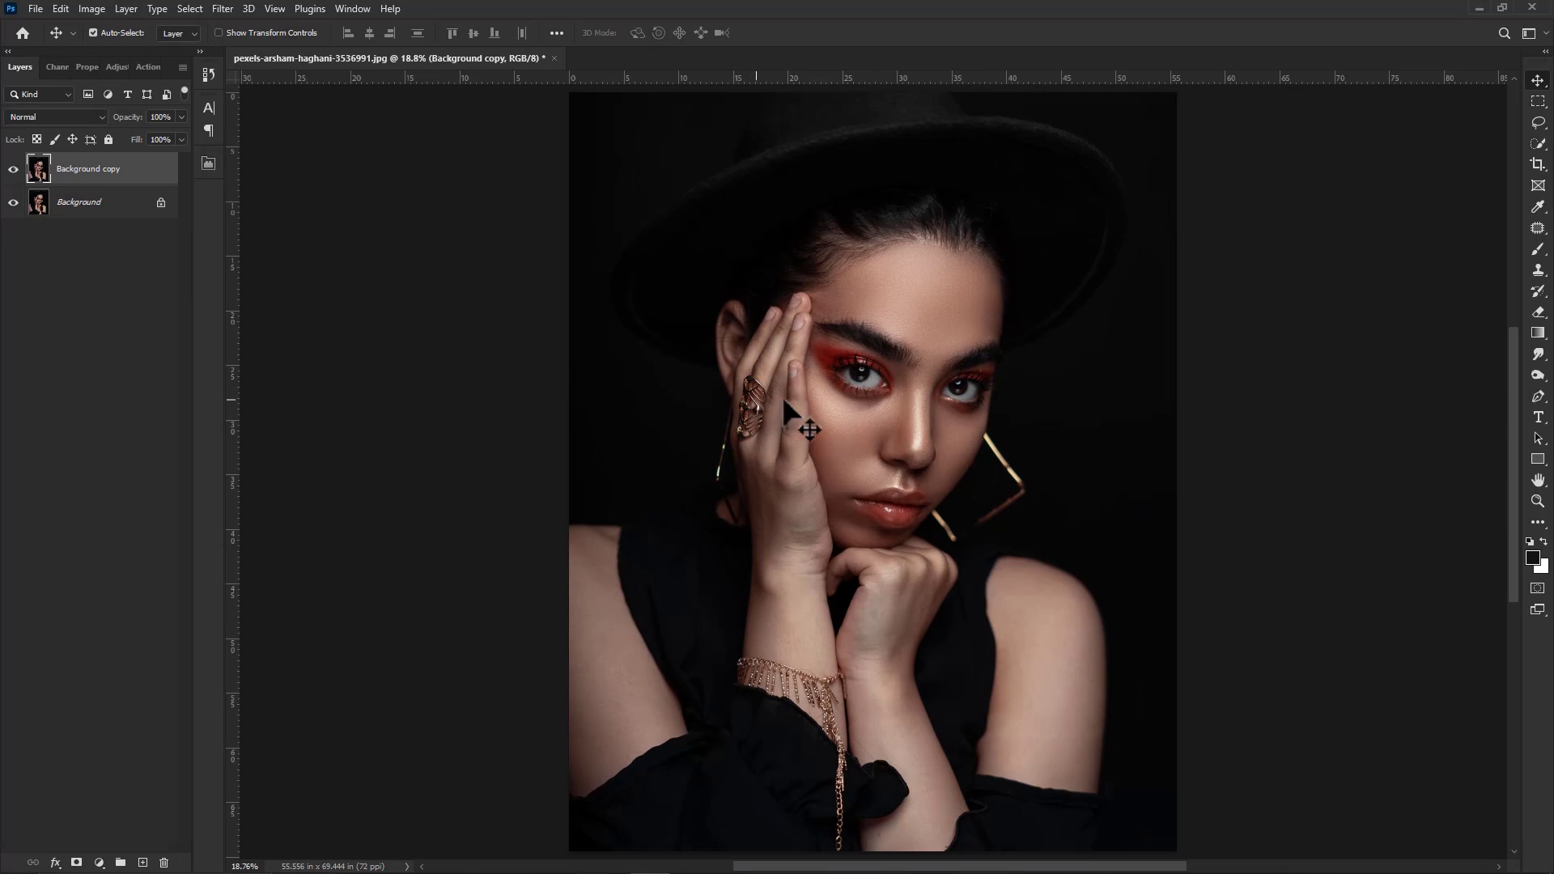
left_click(94, 3)
mouse_move(102, 48)
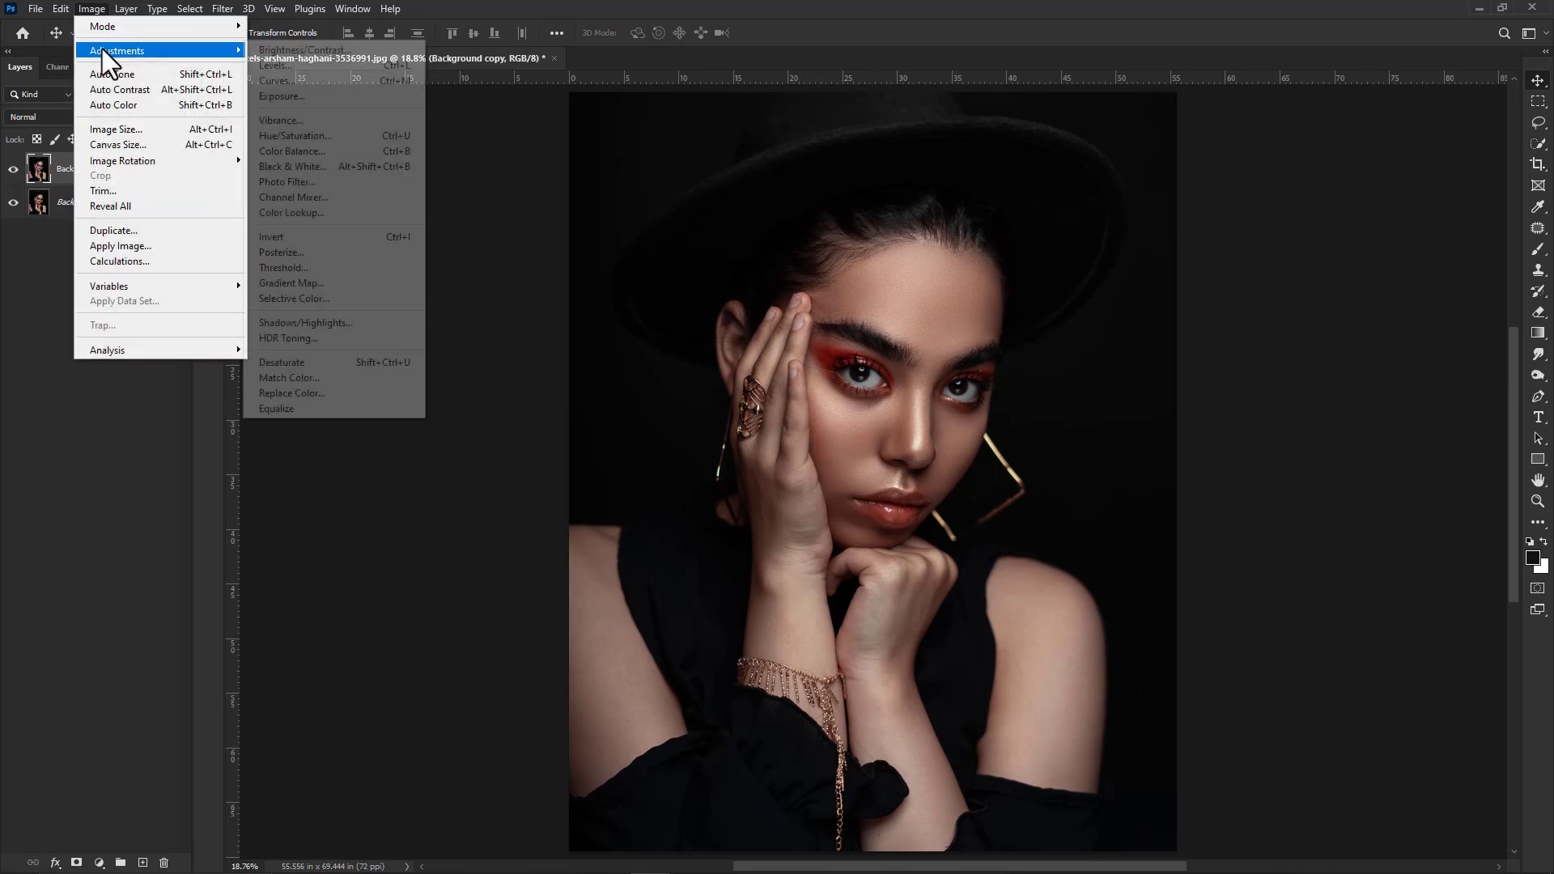
left_click(348, 364)
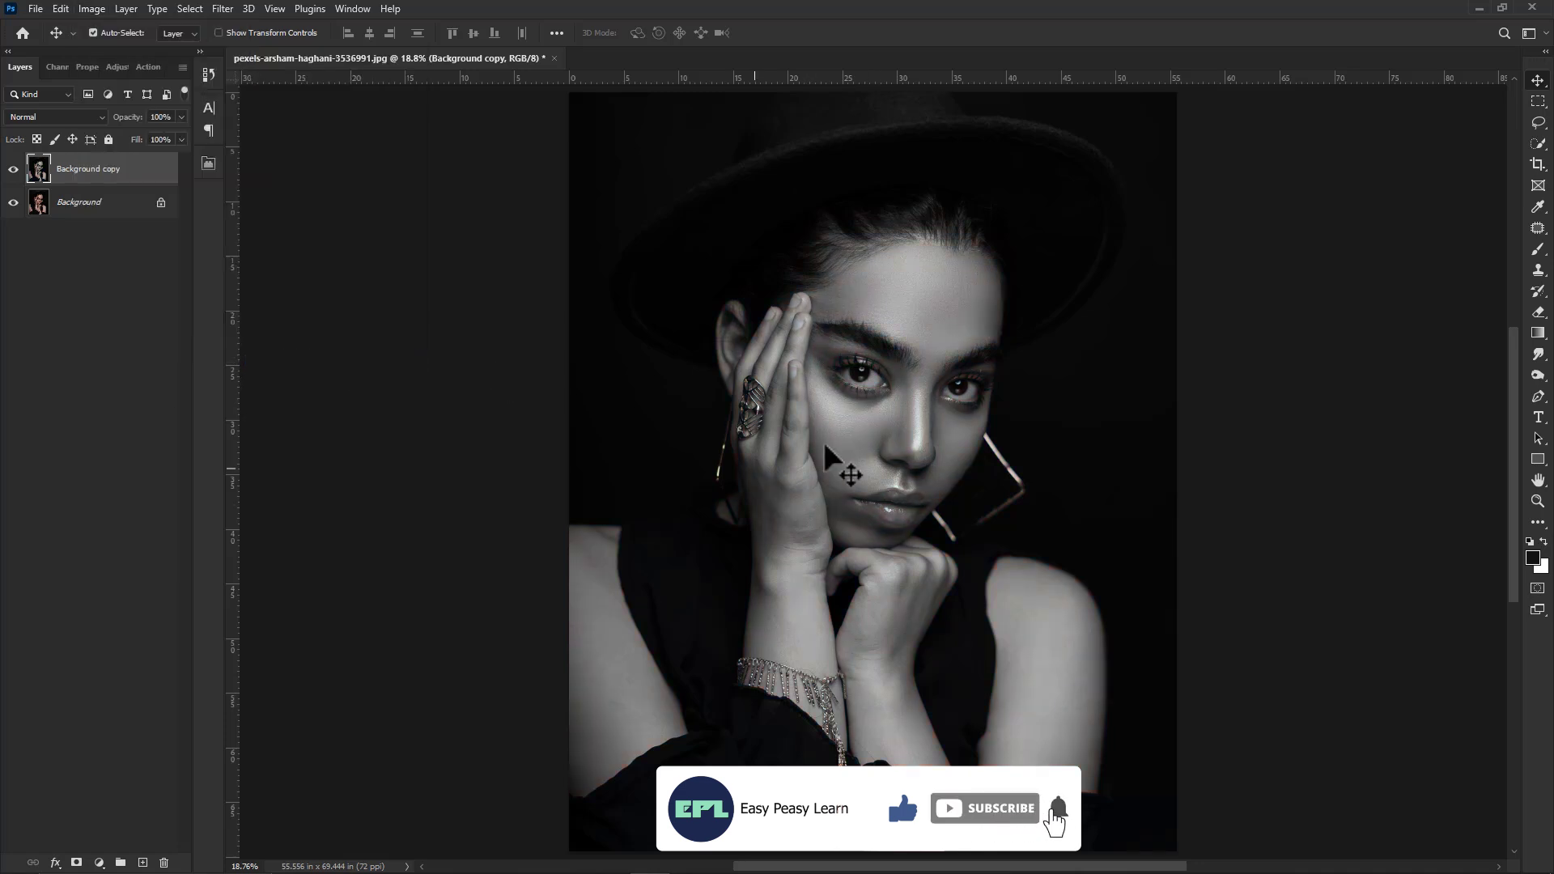
Turn off the R channel in Background copy's blending options and shift the layer slightly right to create a red-cyan split.
right_click(131, 171)
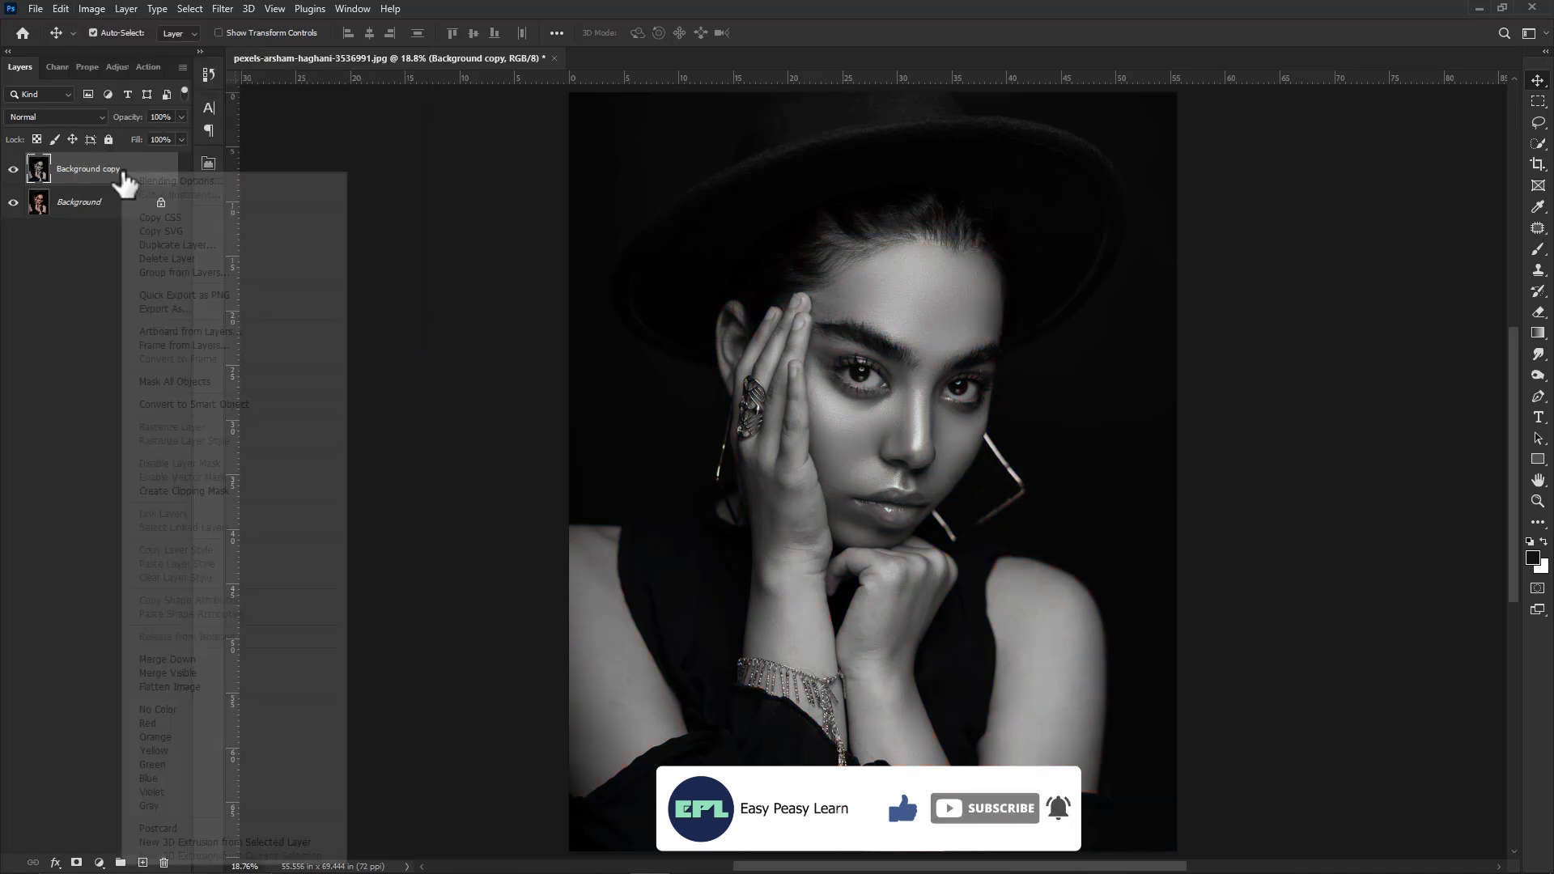
left_click(133, 178)
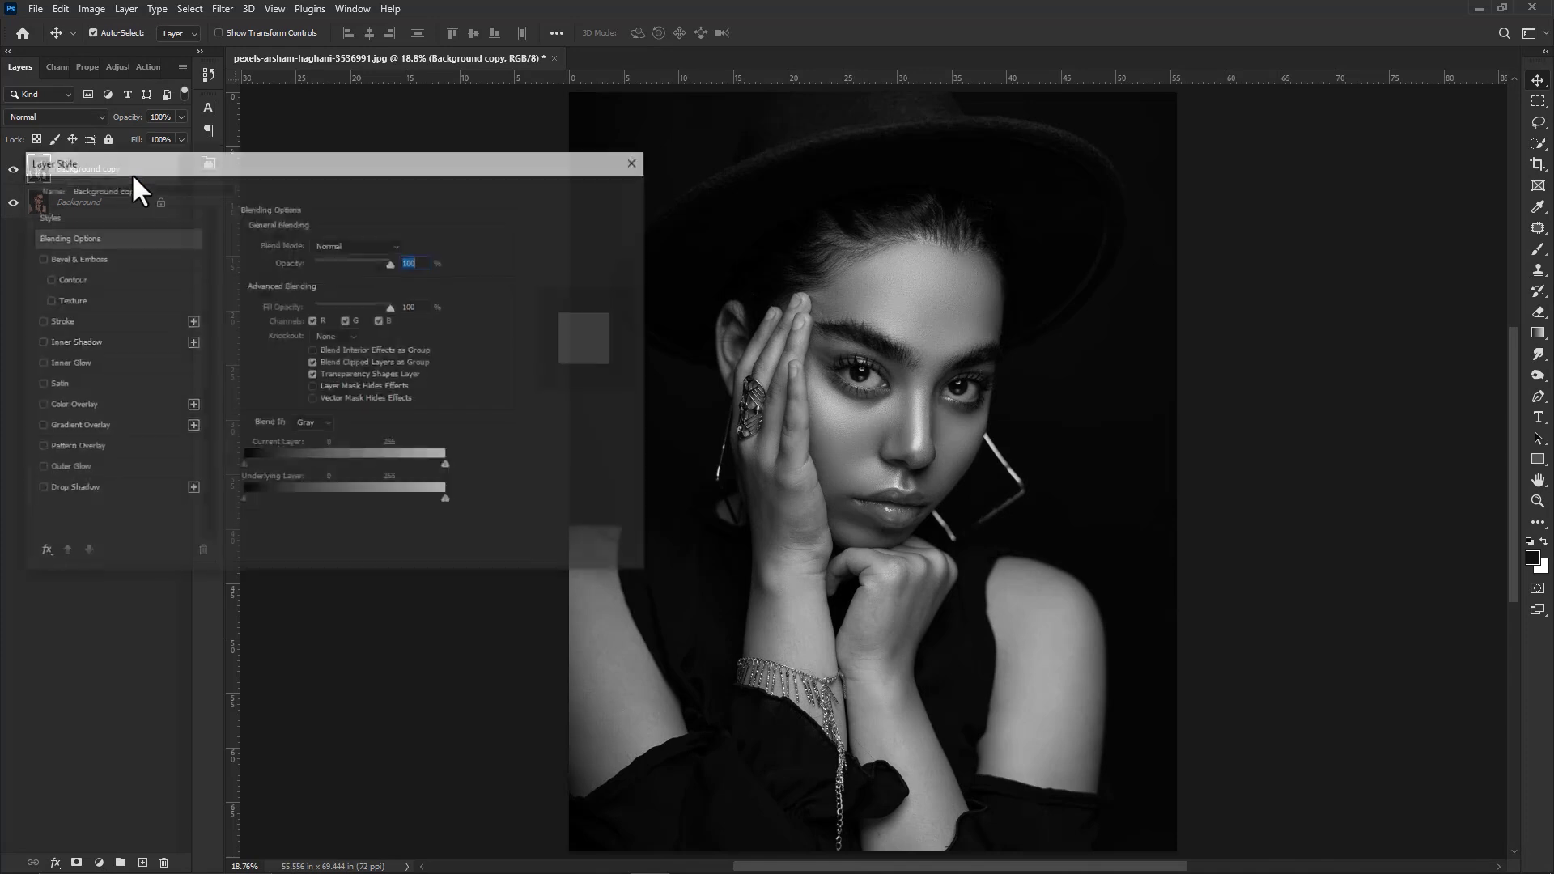
left_click_drag(177, 172, 319, 115)
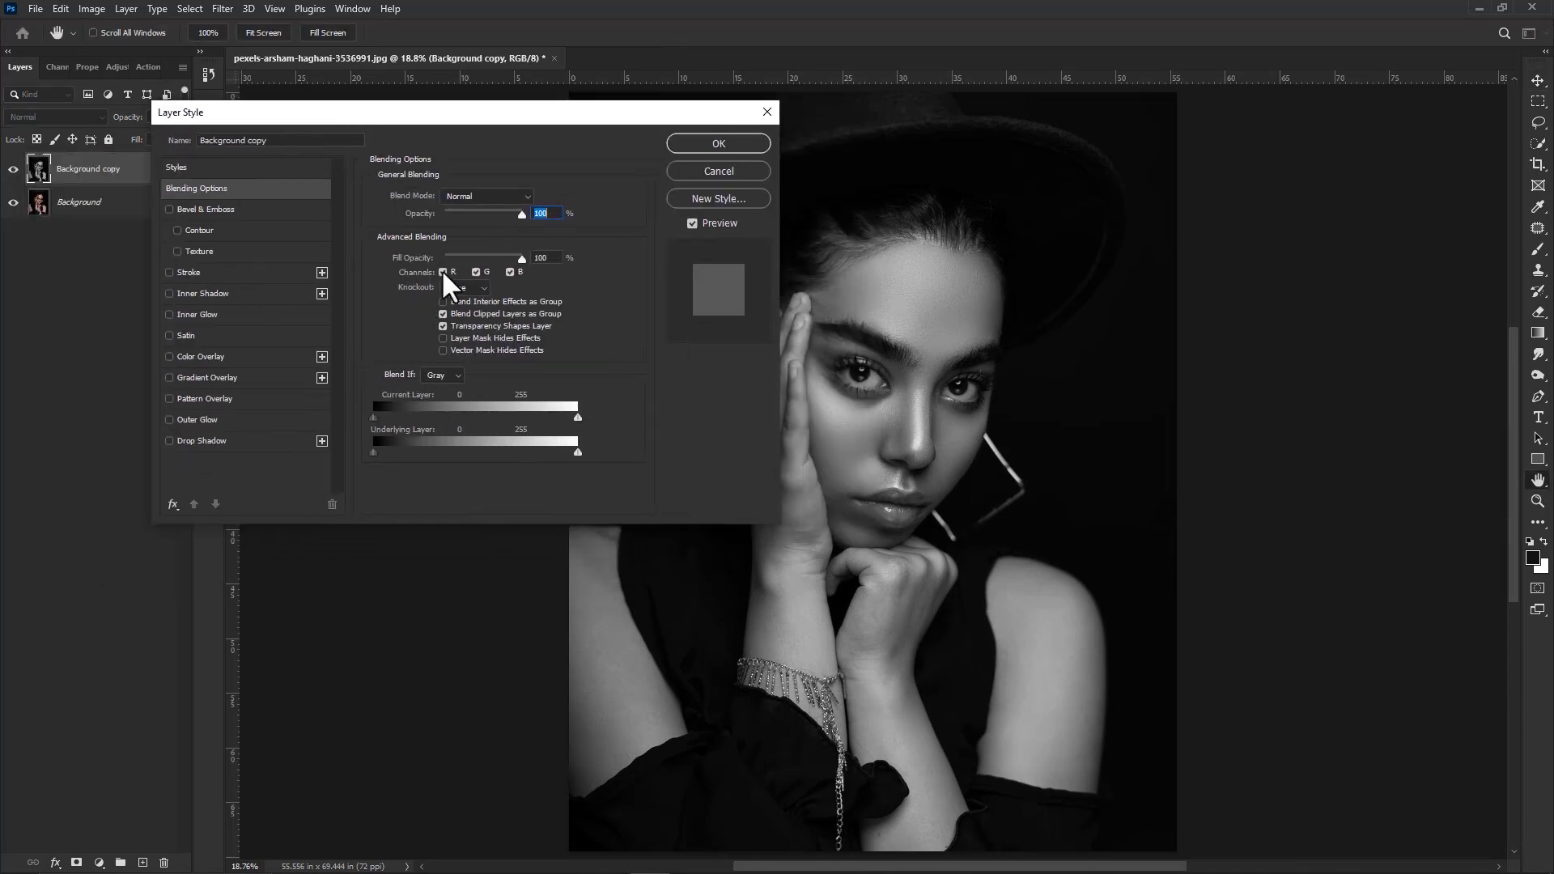
left_click(443, 271)
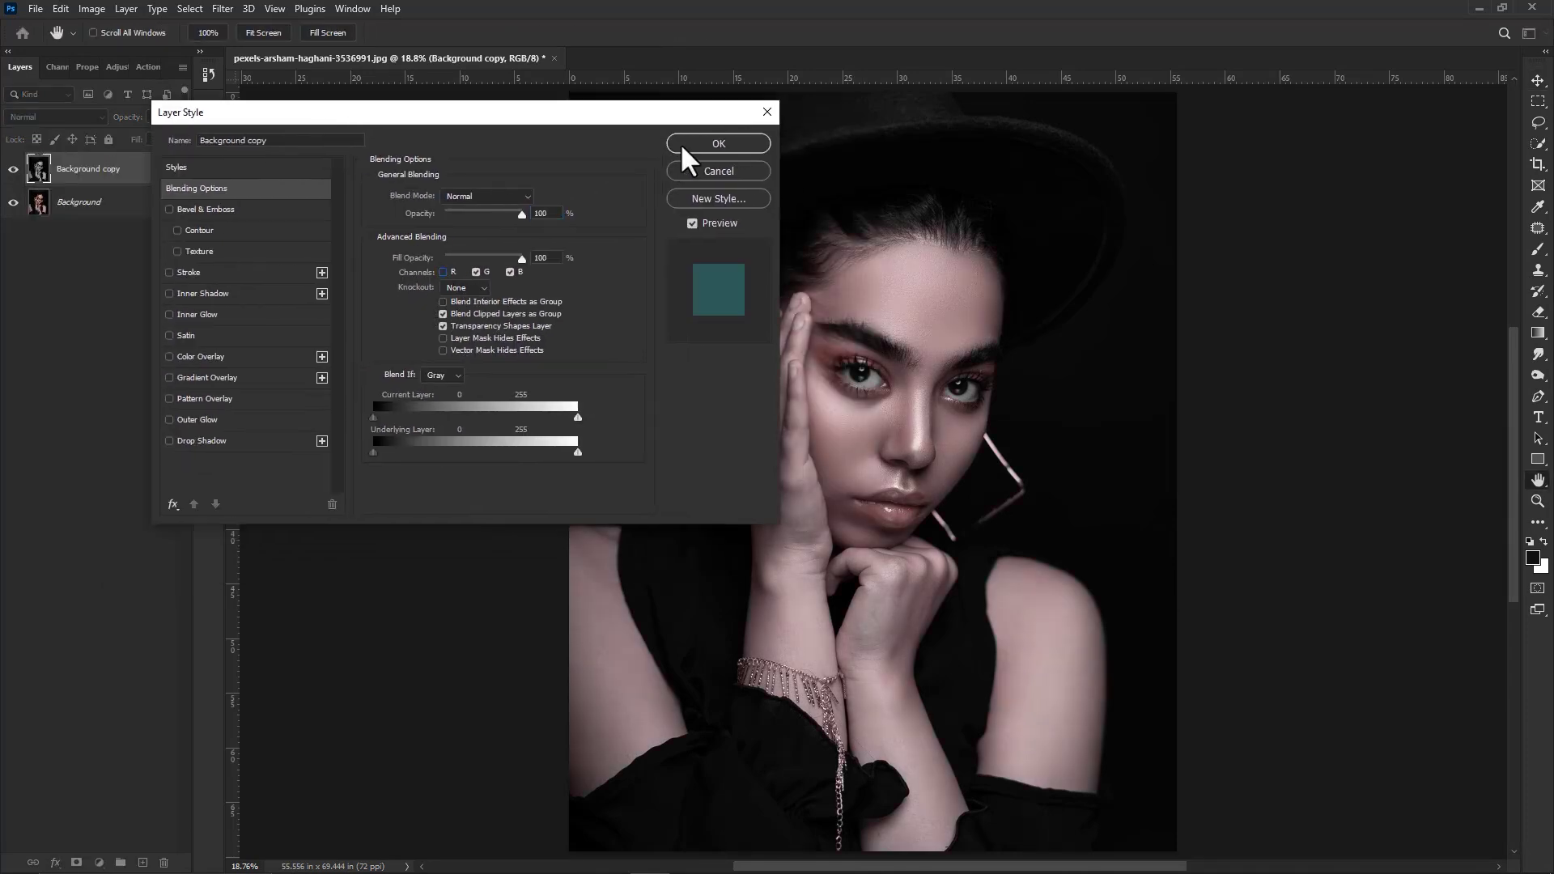
left_click(717, 144)
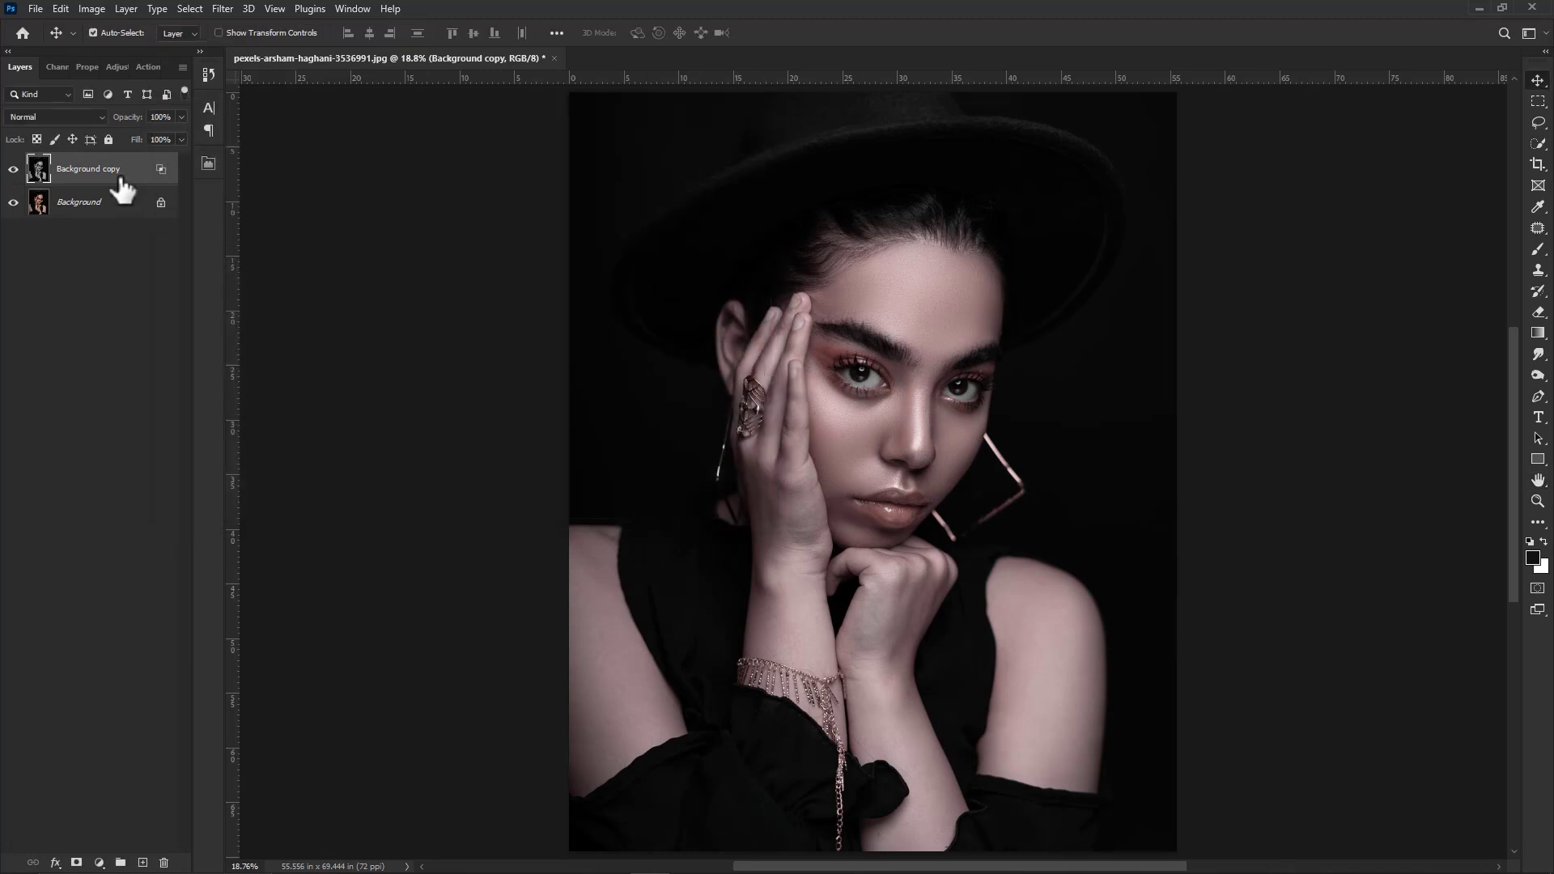
left_click_drag(780, 557, 804, 567)
Duplicate the Background copy layer as Background copy 2.
right_click(87, 171)
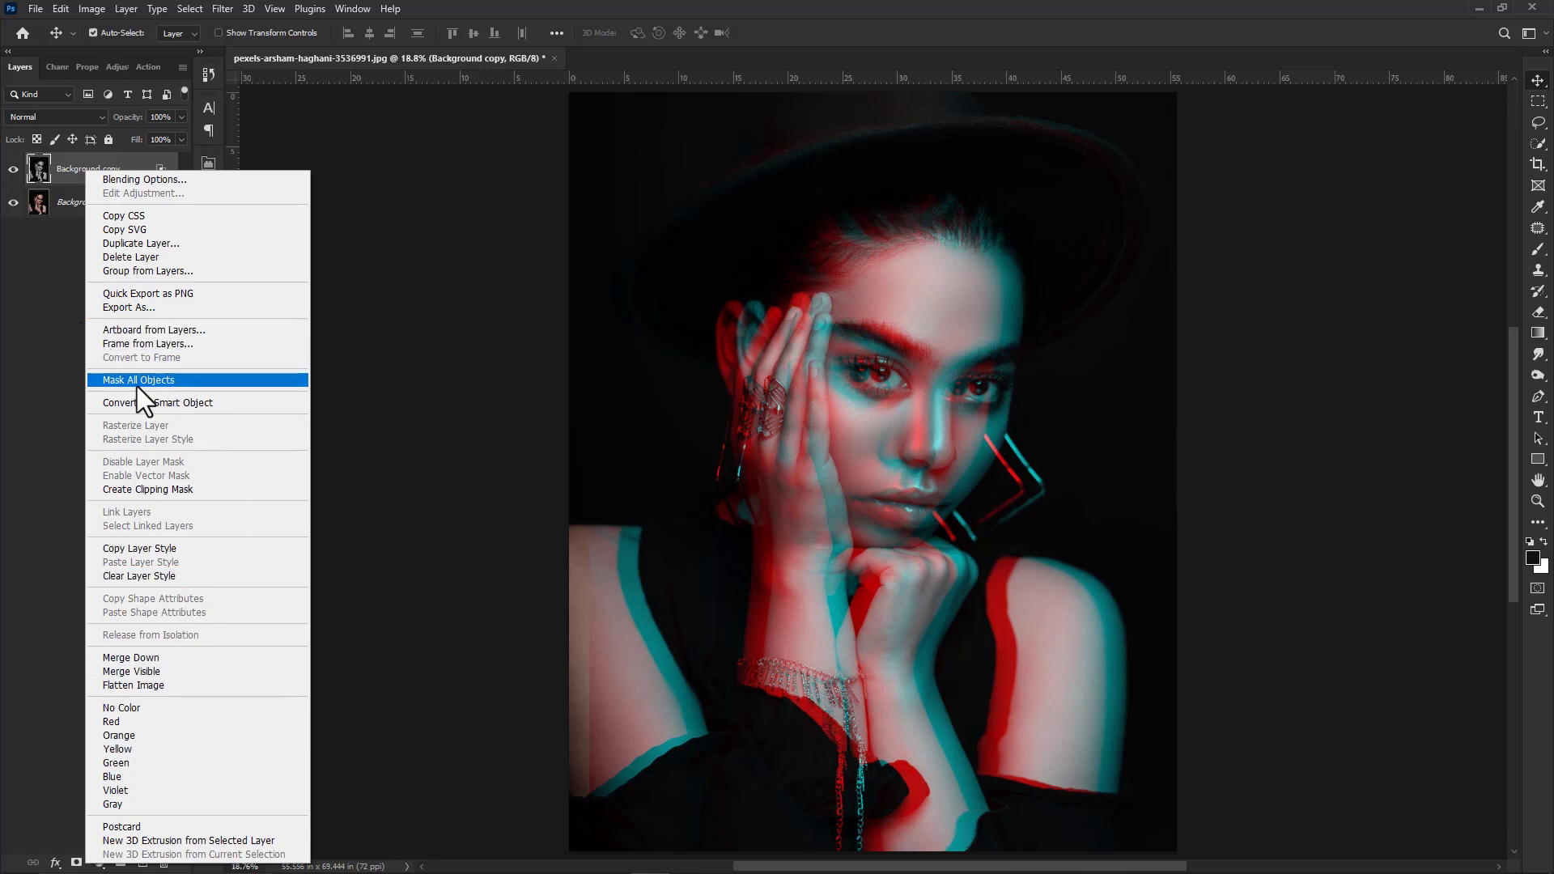
left_click(28, 332)
right_click(87, 166)
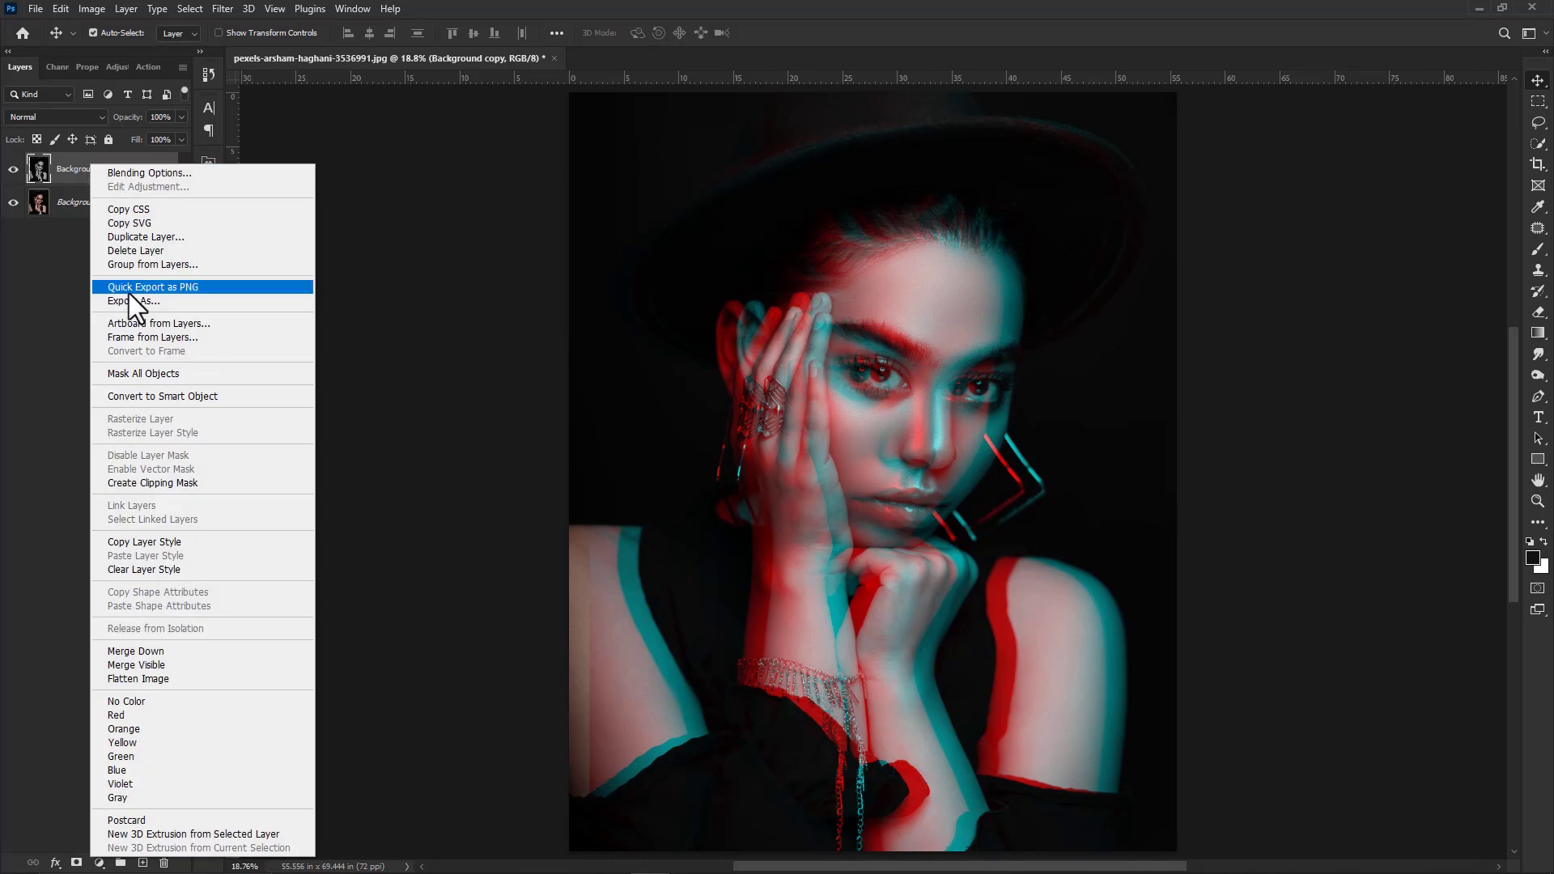
left_click(133, 236)
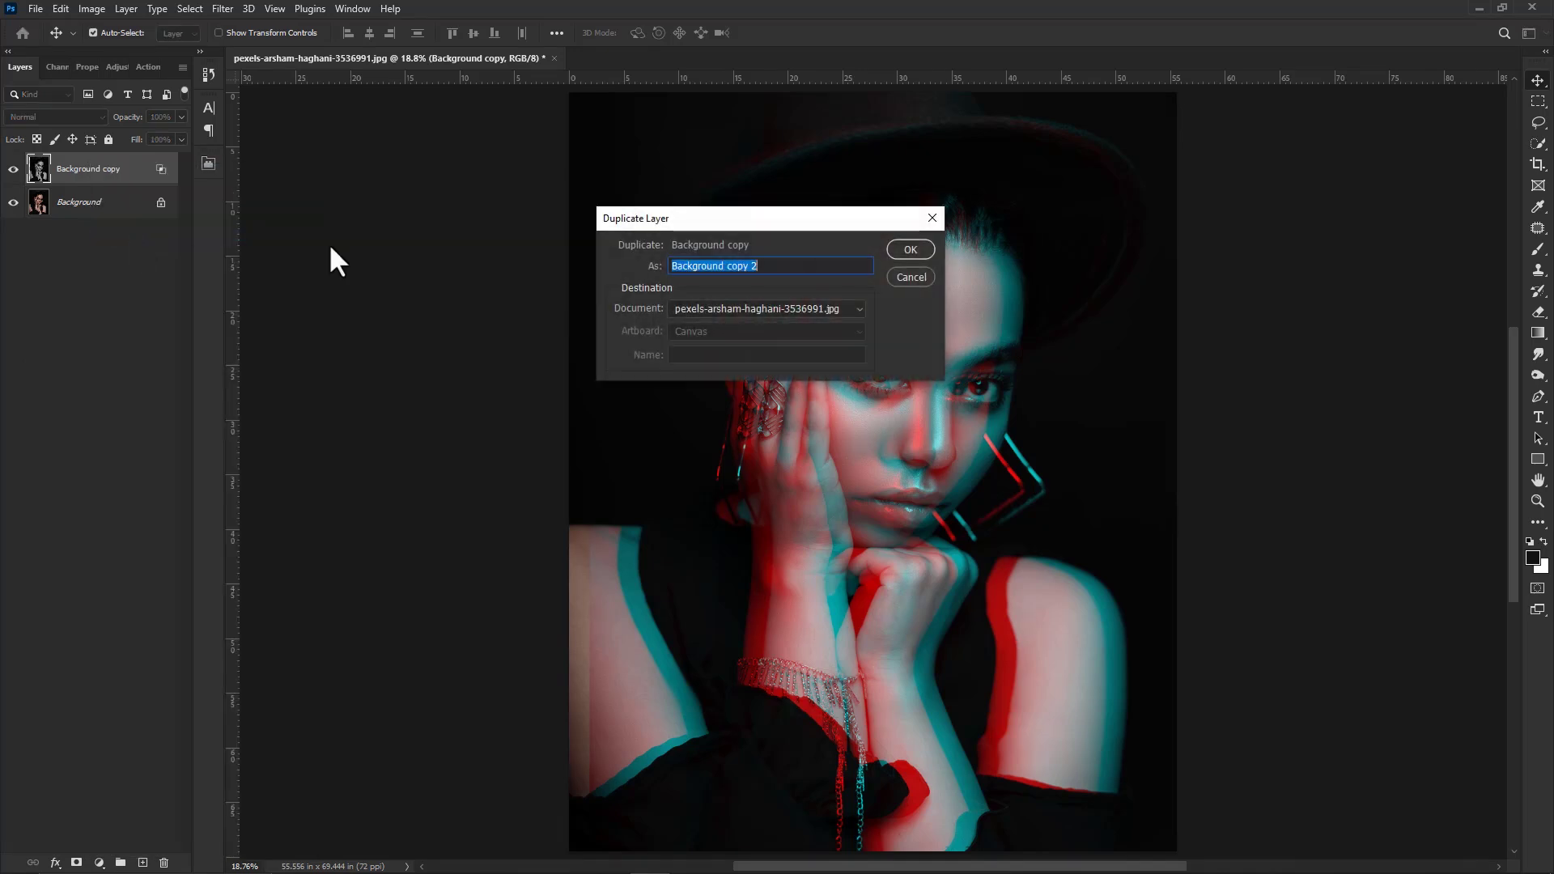
left_click(904, 253)
Turn off the G channel in Background copy 2's blending options, leaving only B, and shift the layer slightly left.
right_click(107, 182)
left_click(116, 178)
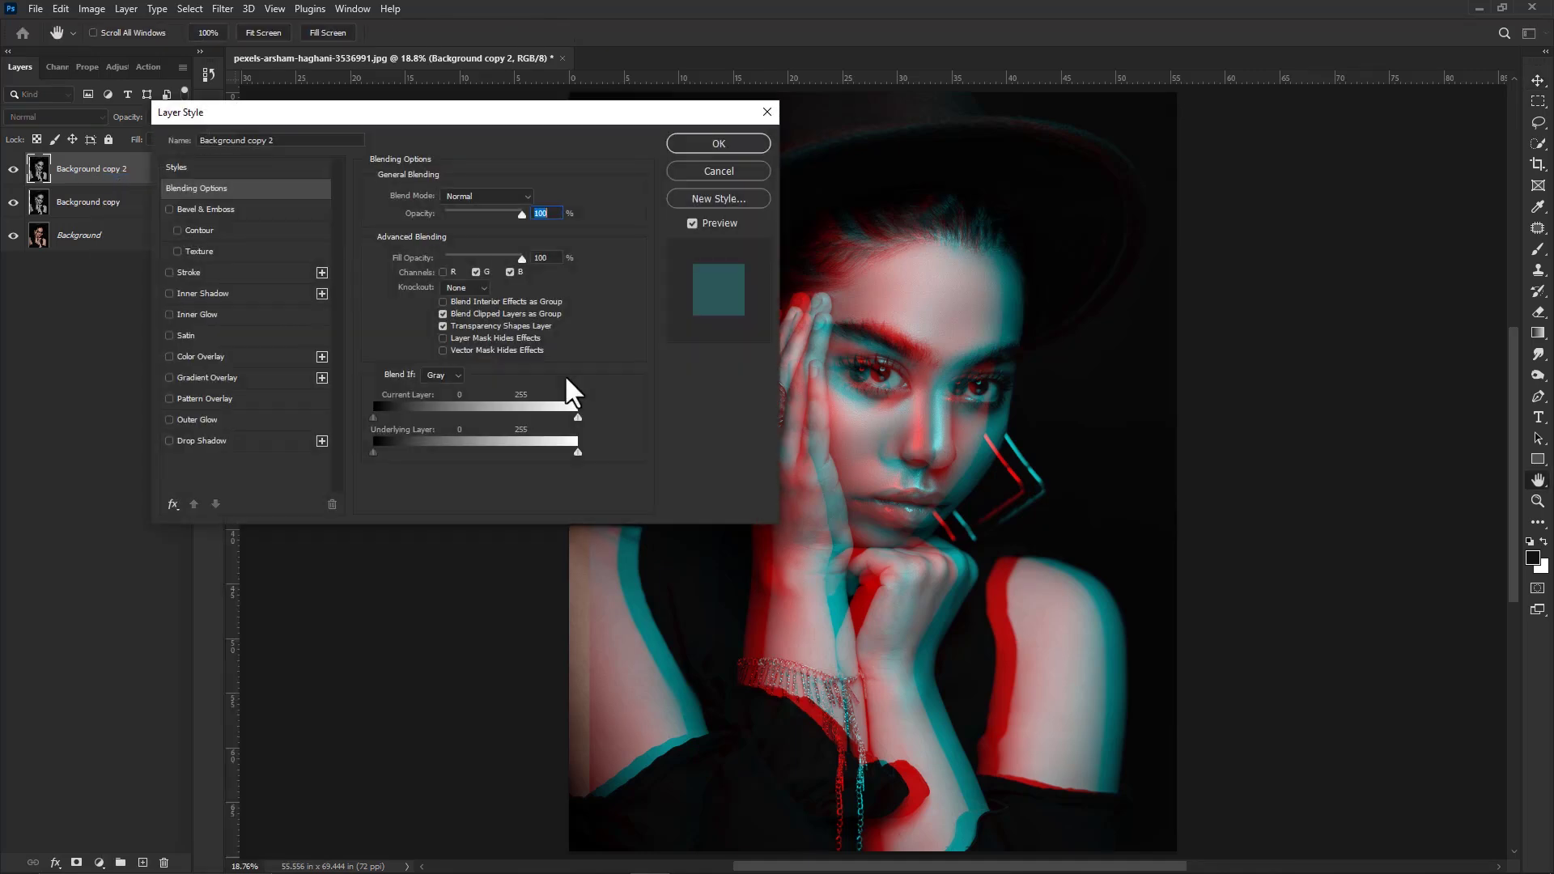
left_click(475, 271)
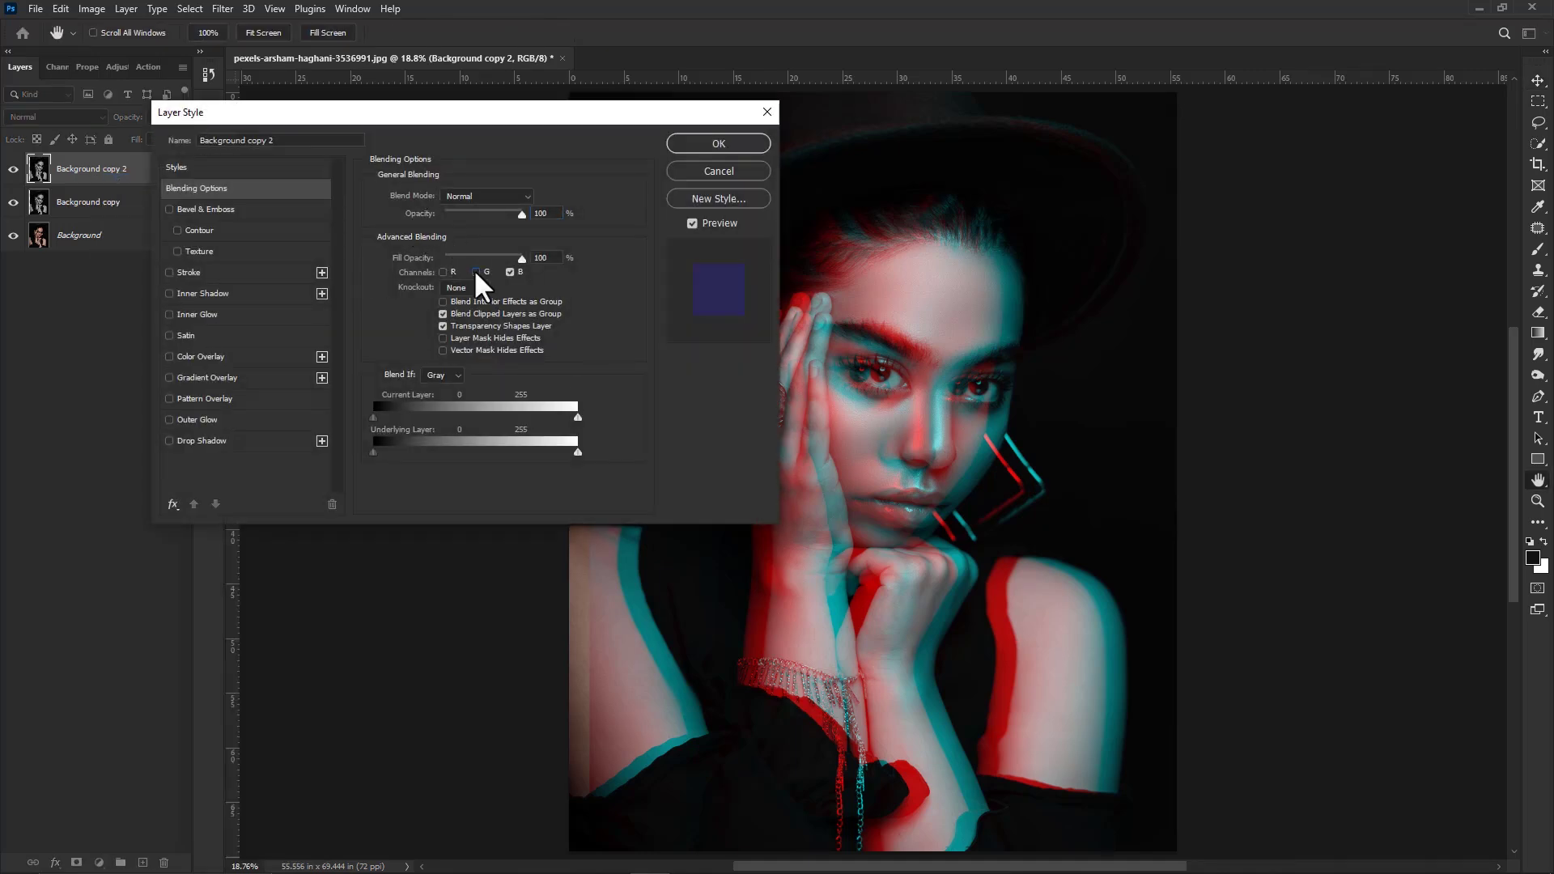
left_click(706, 142)
left_click_drag(896, 502, 858, 510)
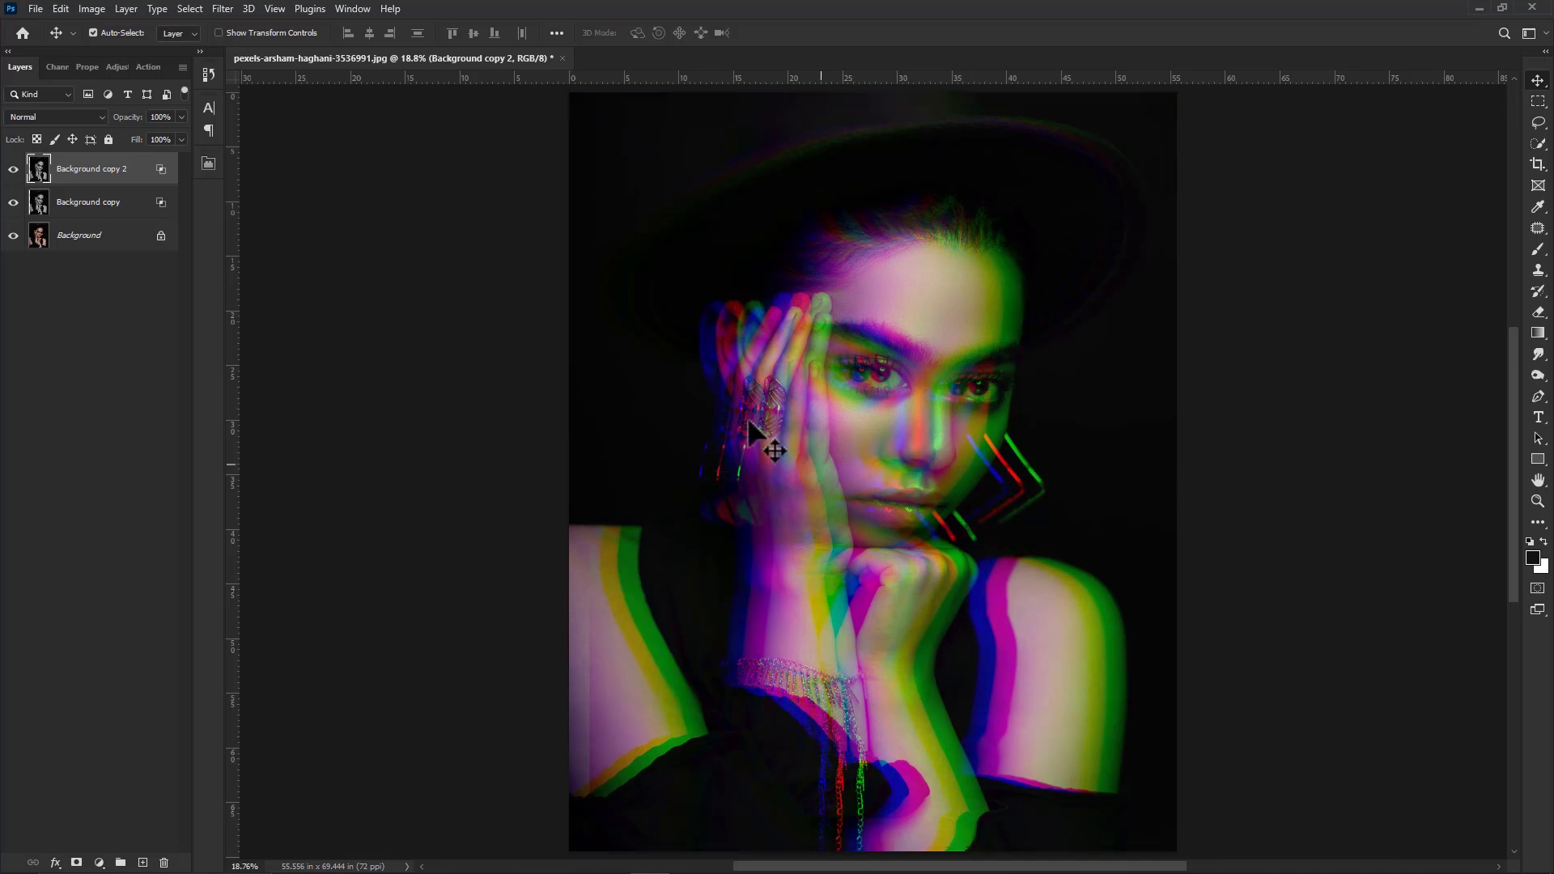
Set the Blend If black point for the current layer to 22 on Background copy 2.
right_click(92, 164)
left_click(110, 172)
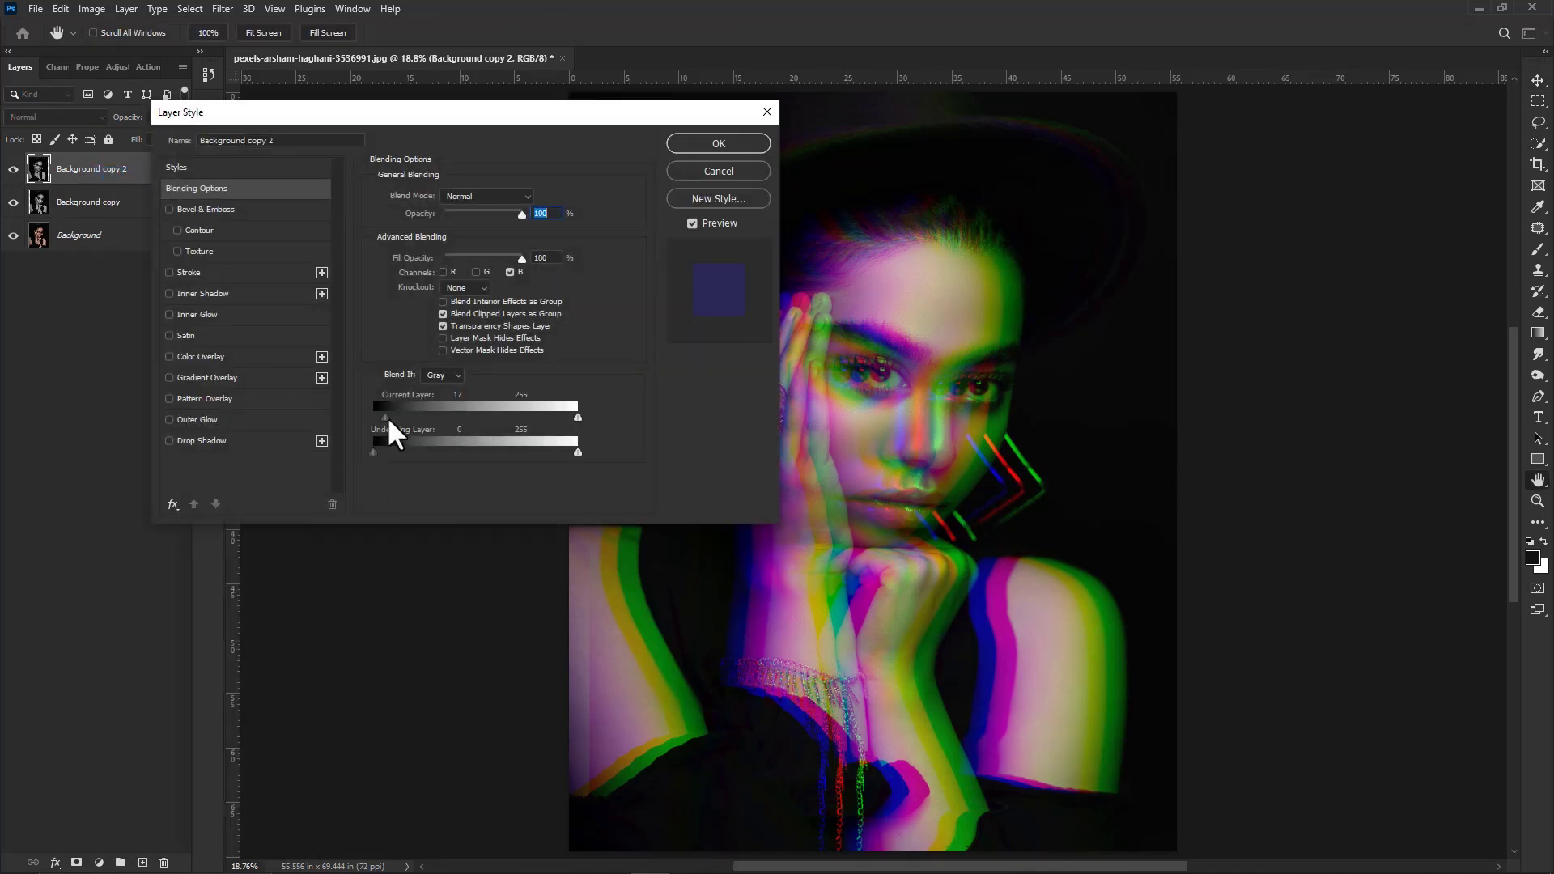
left_click_drag(385, 420, 405, 421)
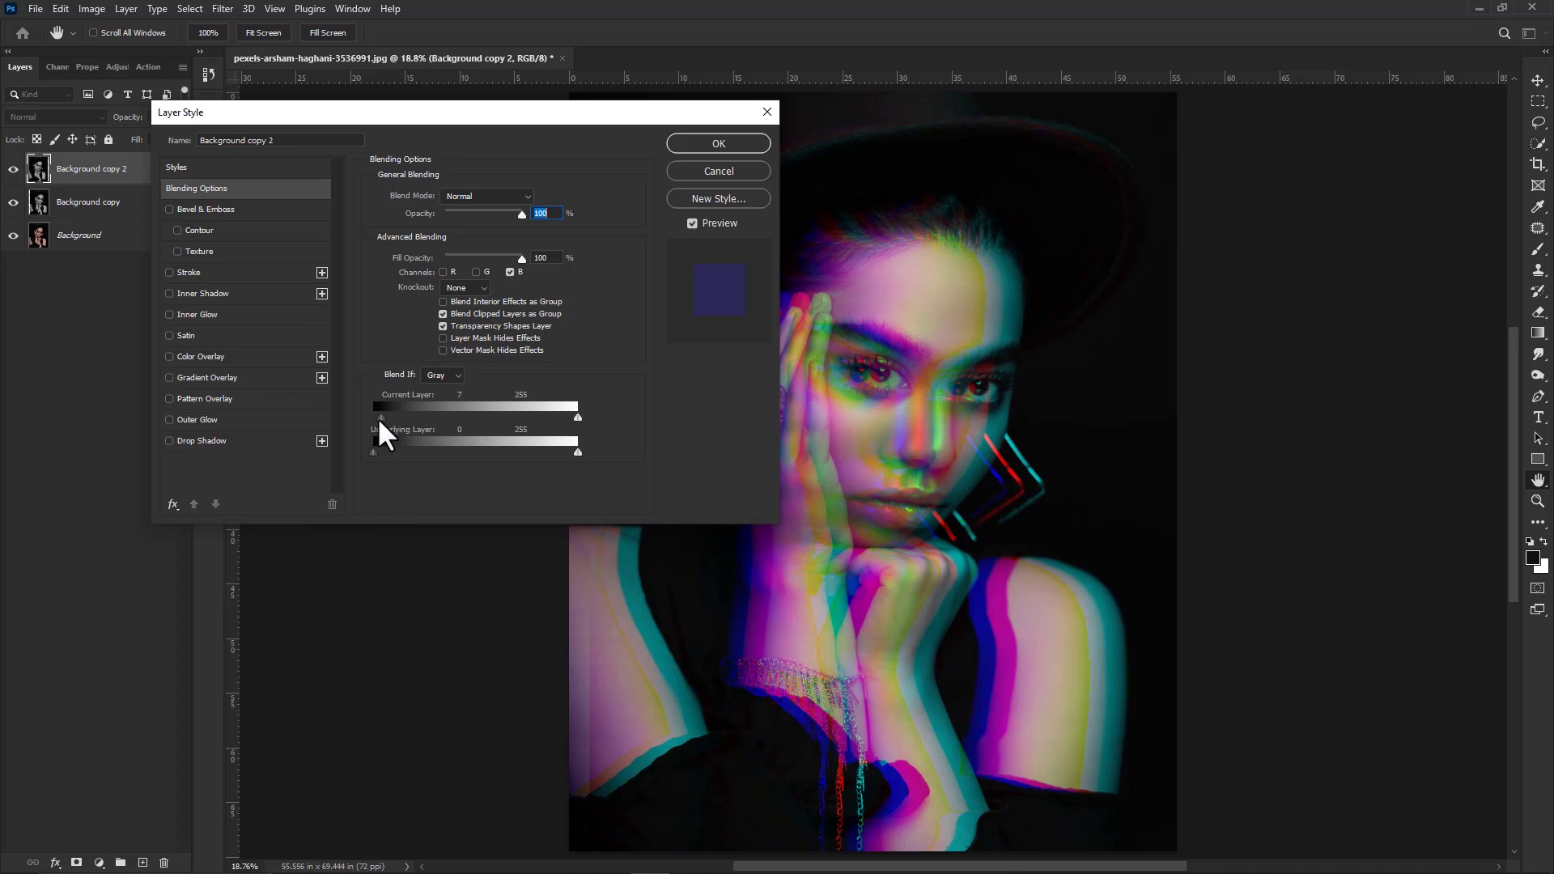
left_click_drag(379, 422, 392, 424)
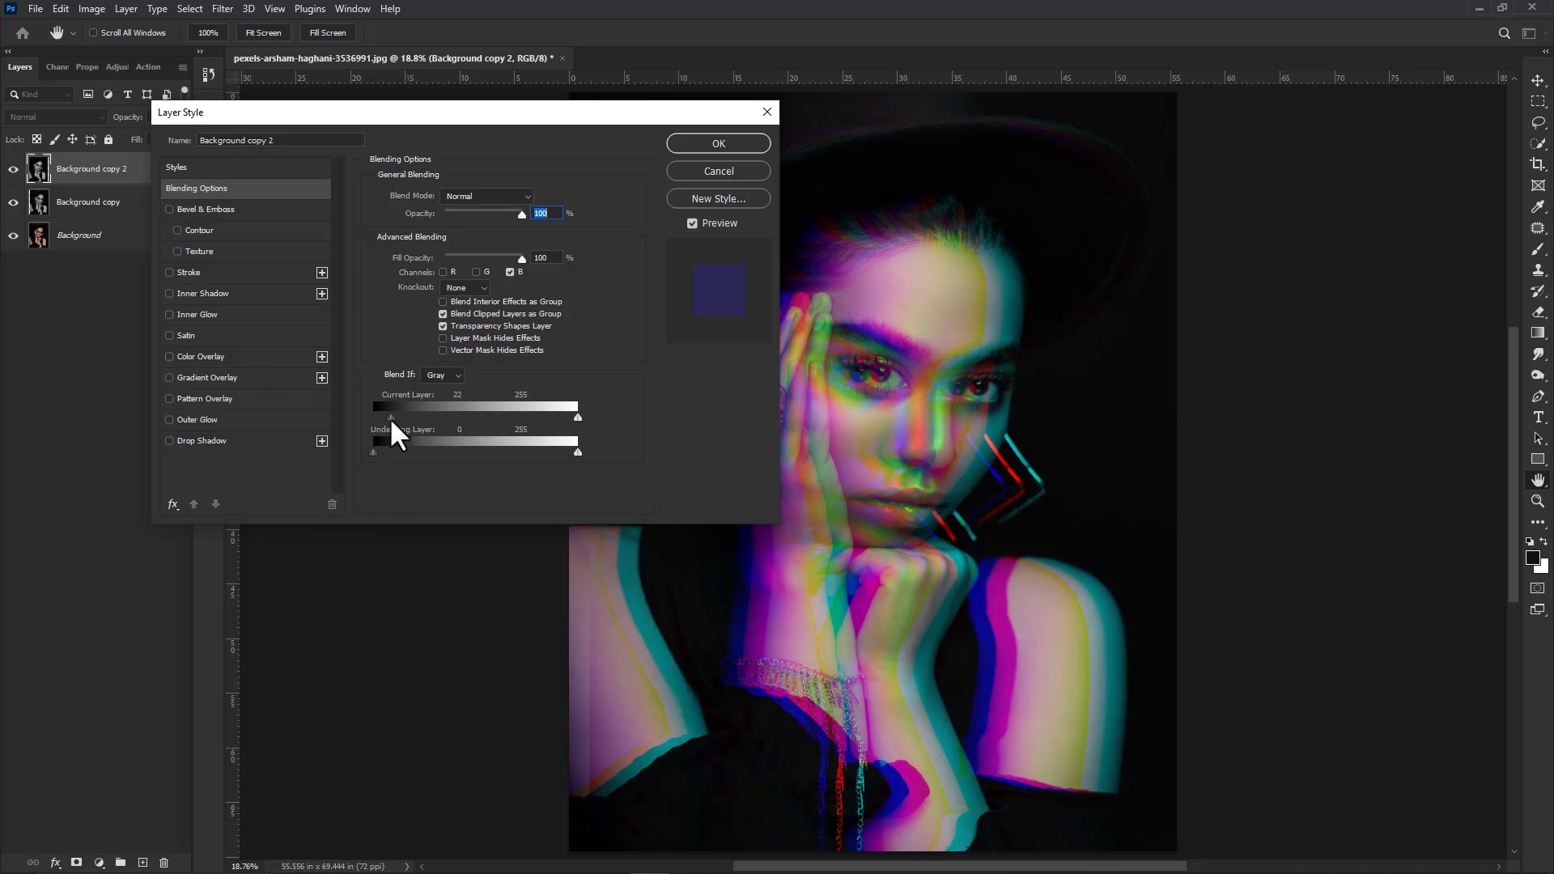
left_click(704, 141)
Unlock the Background layer and group all three layers together.
scroll(876, 546, "down", 2)
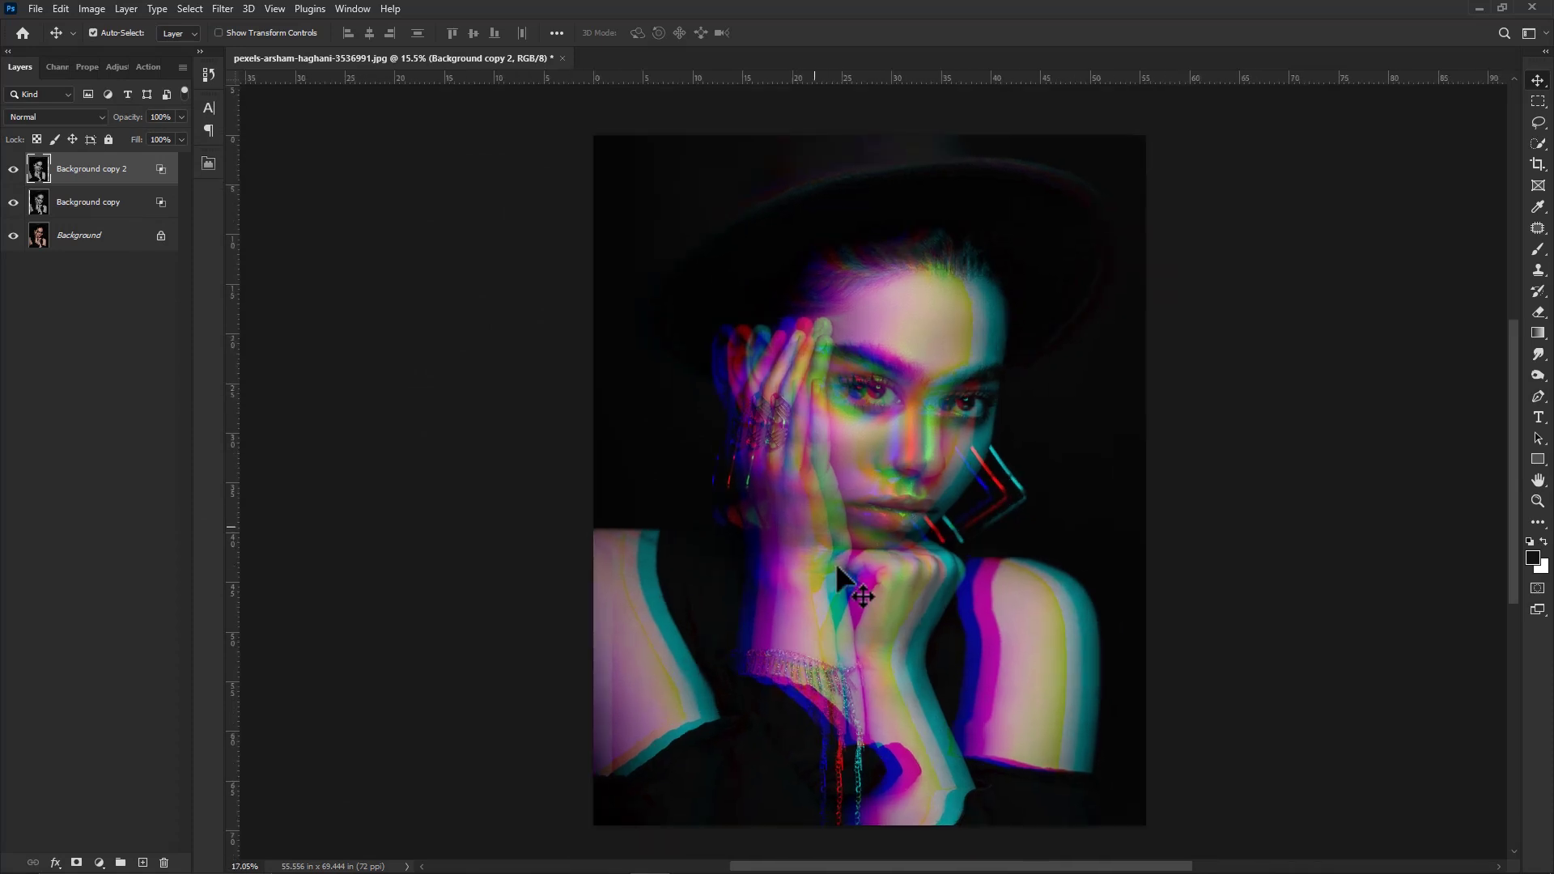
left_click(161, 237)
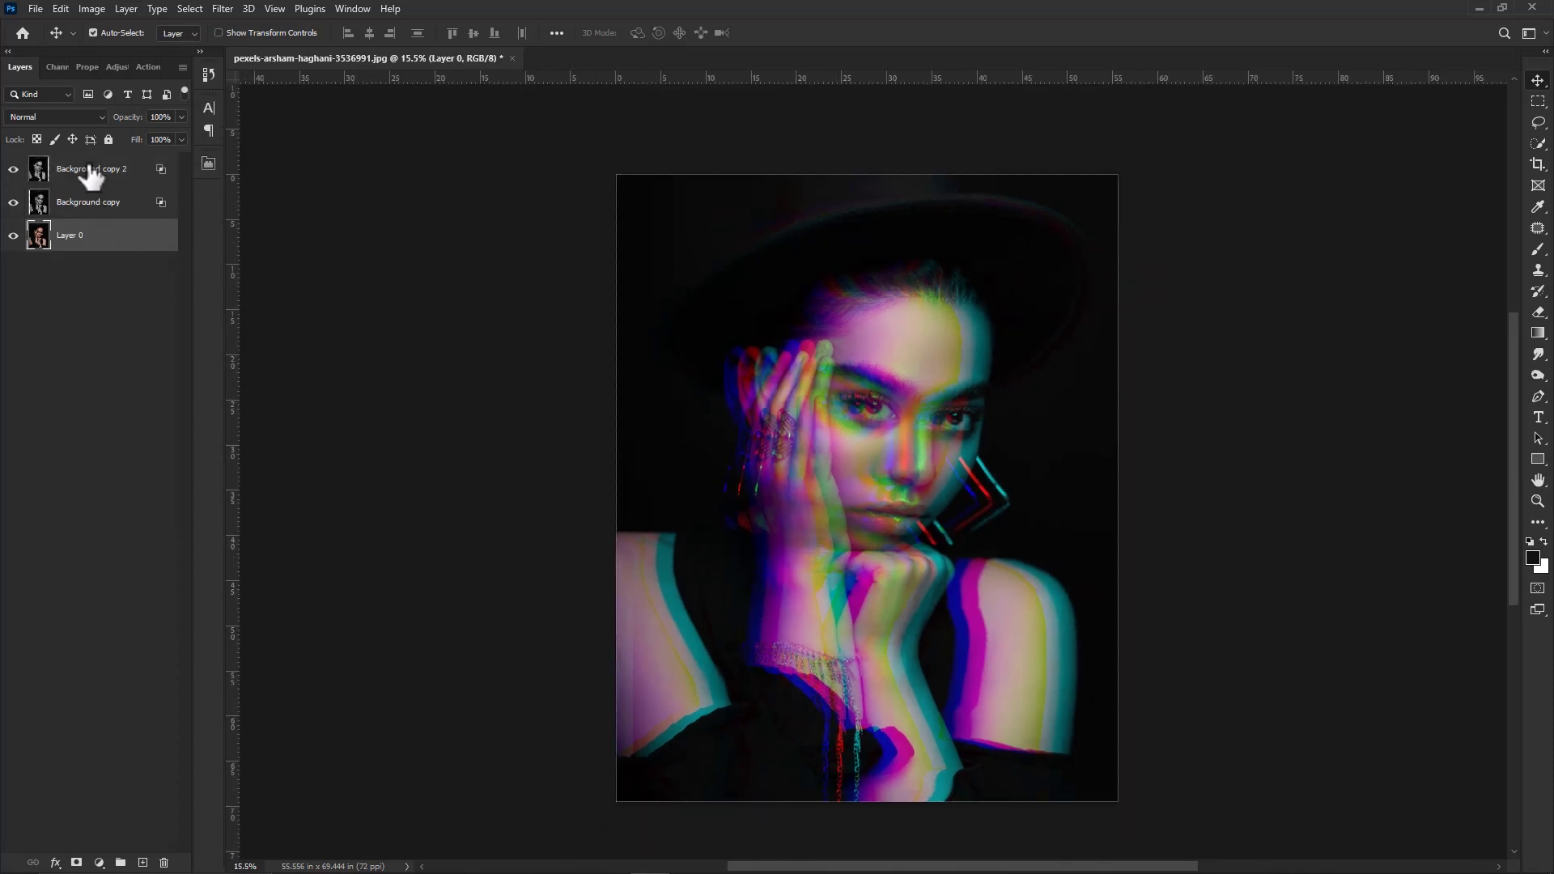
left_click(91, 184, "shift")
right_click(90, 183)
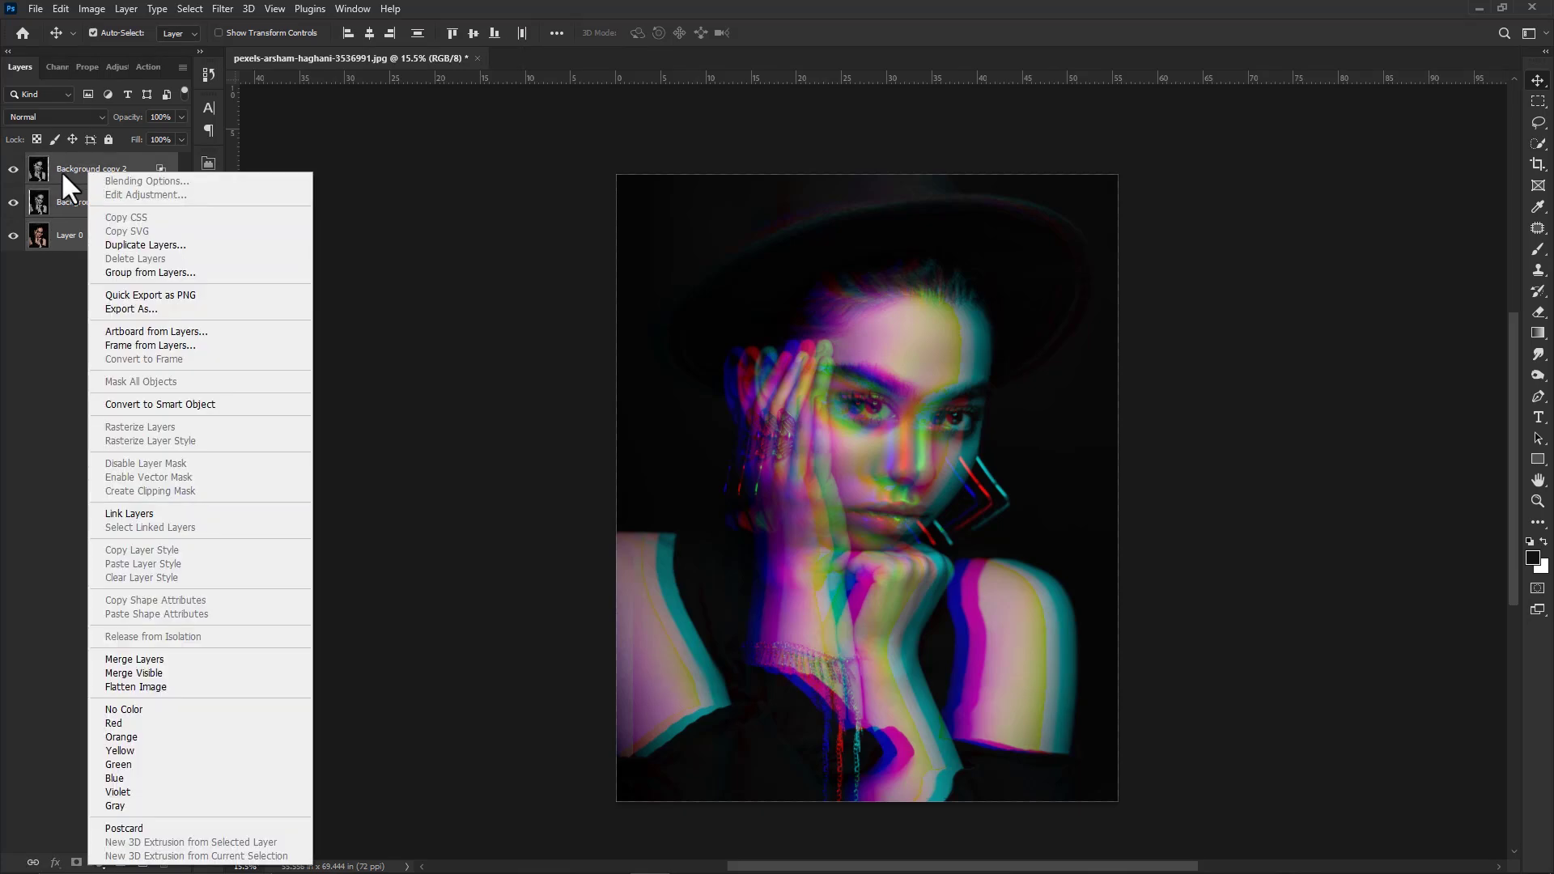
left_click(717, 7)
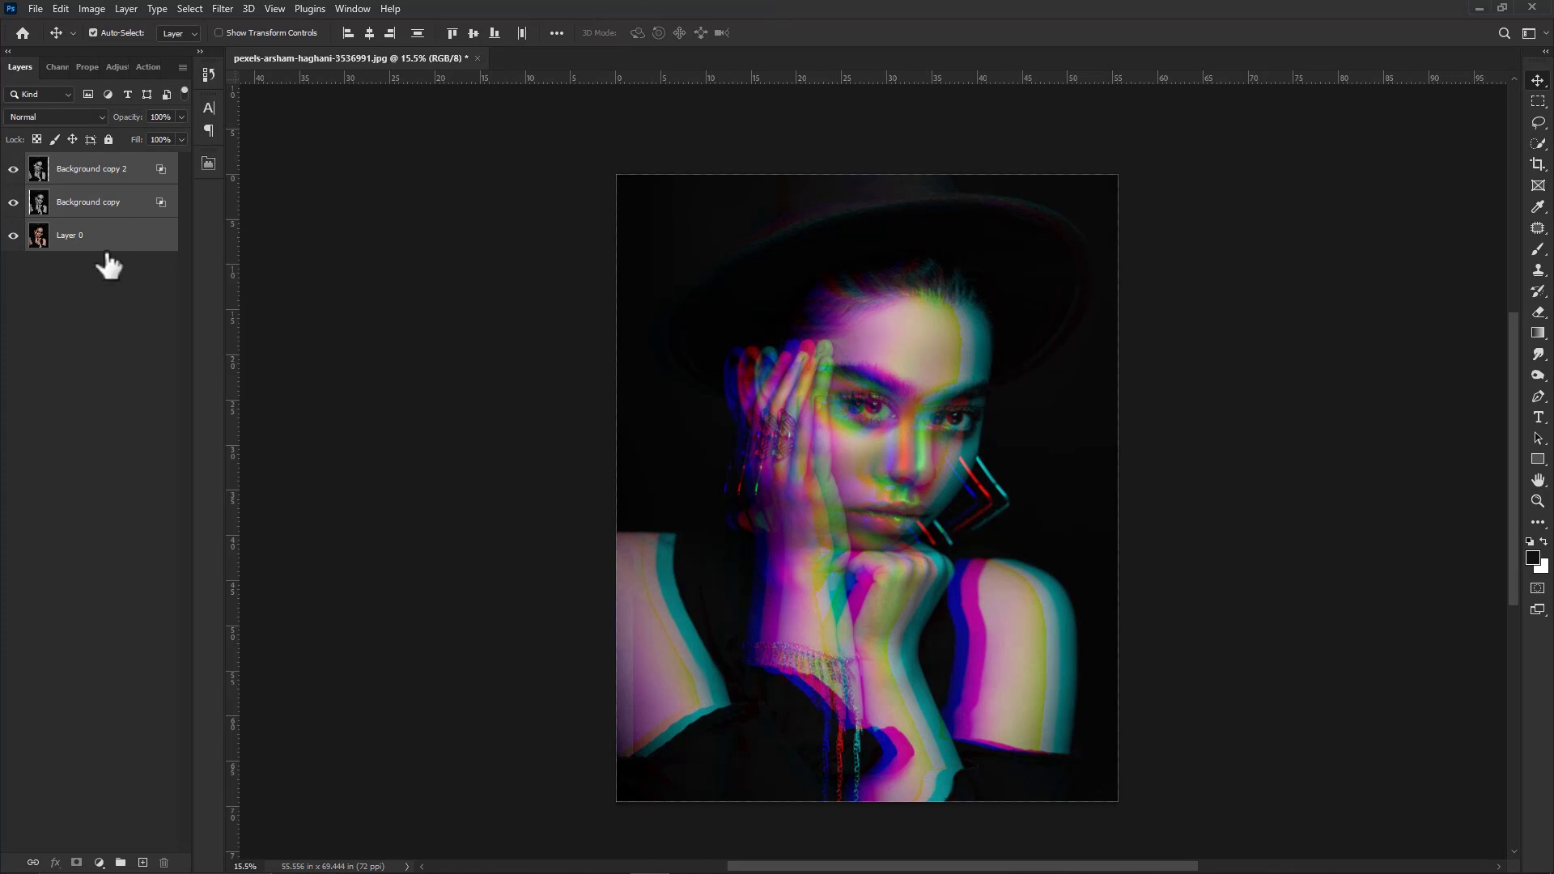
key("ctrl+g")
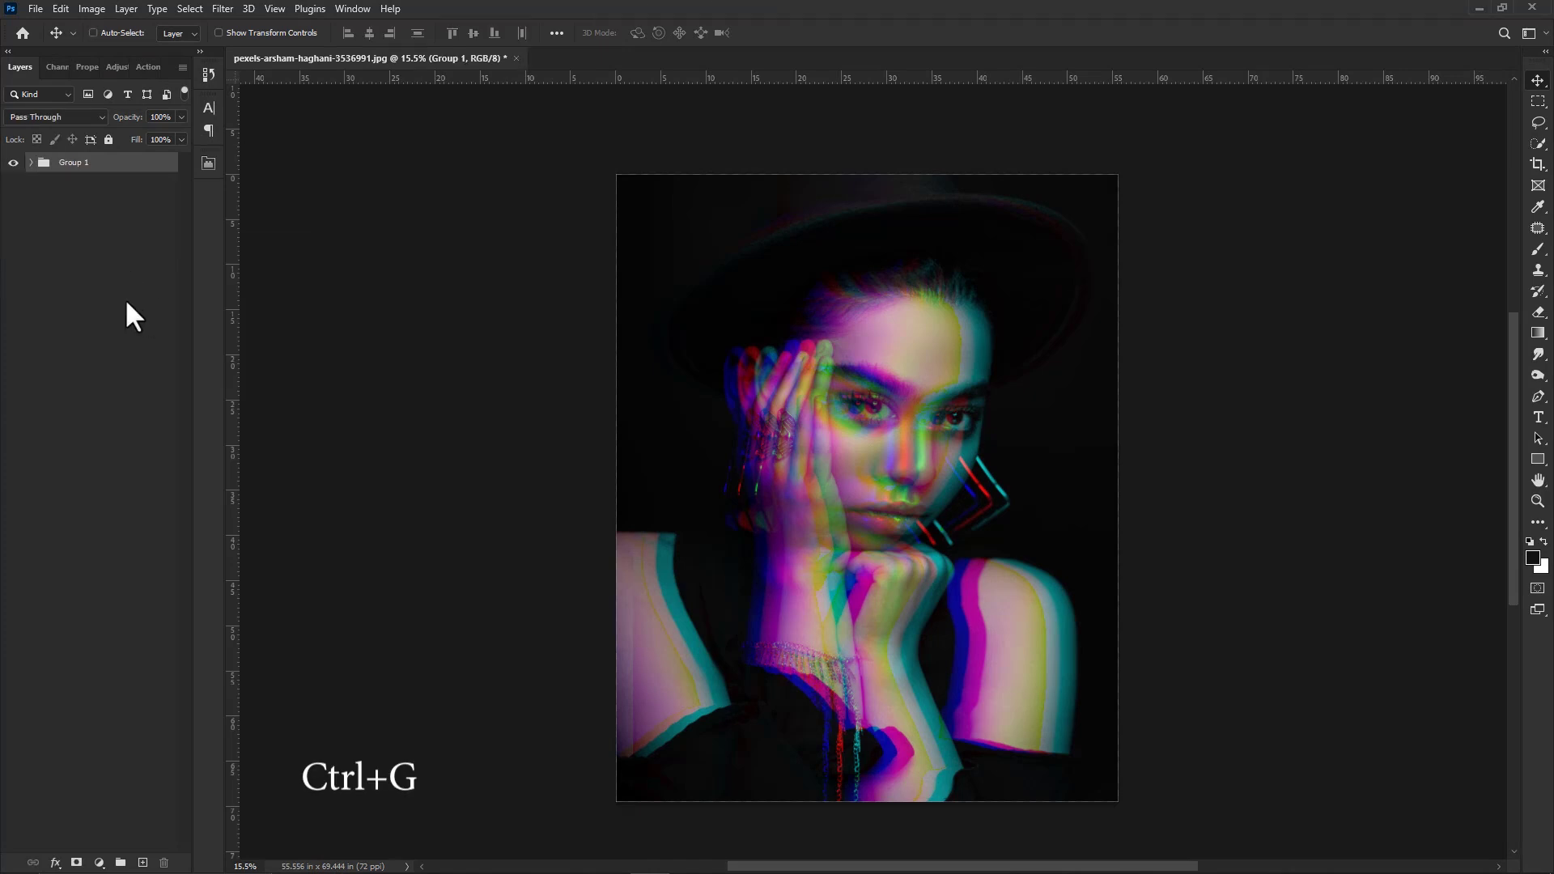
Duplicate Group 1 and merge the copy into a single layer, keeping the original group below it.
right_click(121, 165)
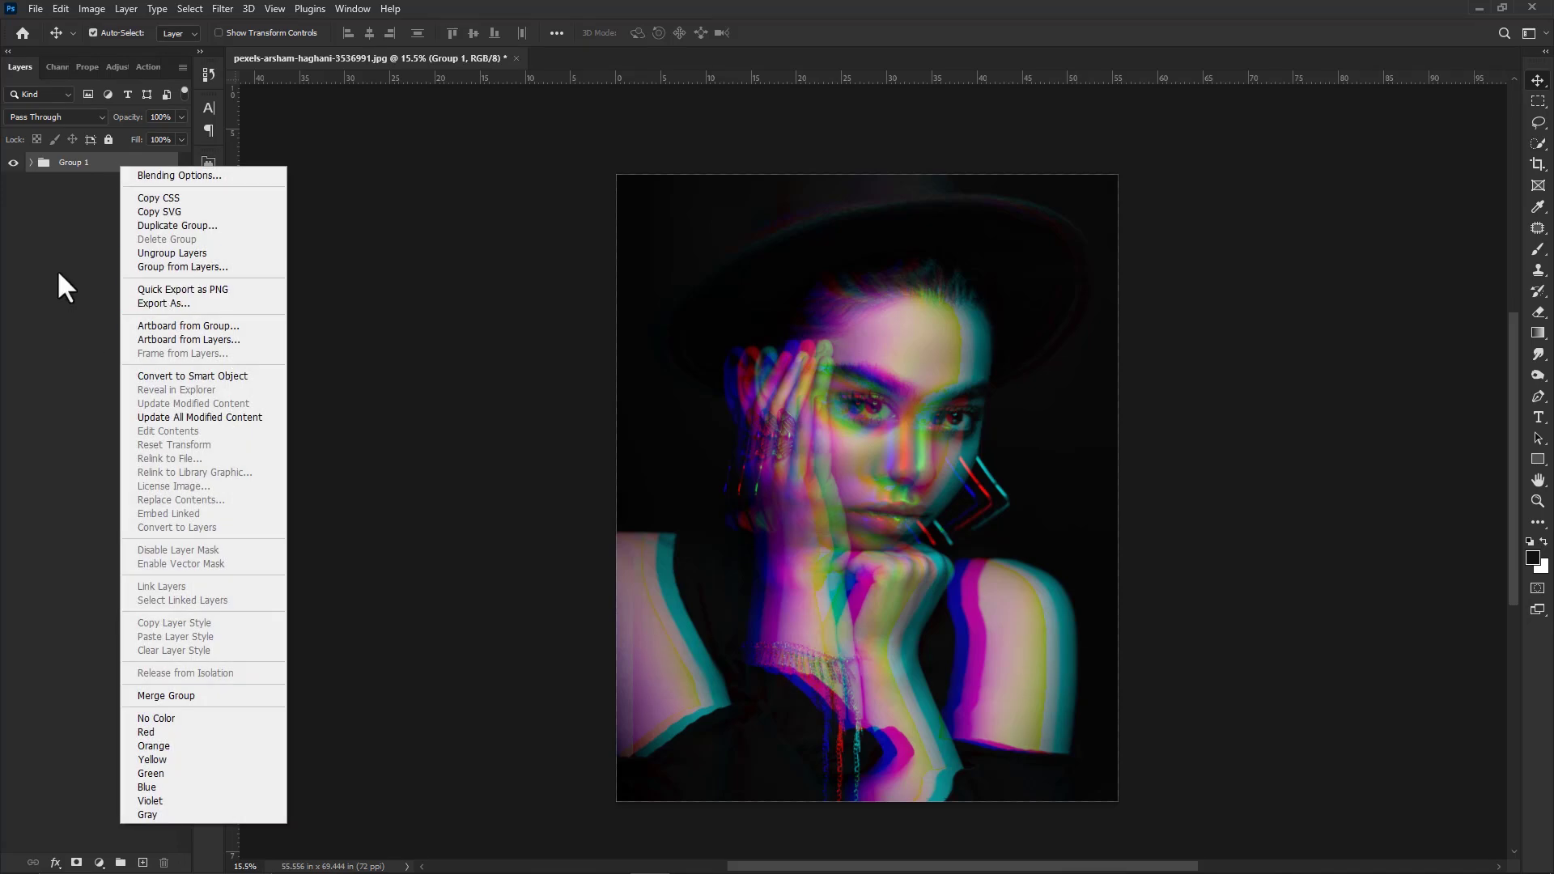
left_click(225, 226)
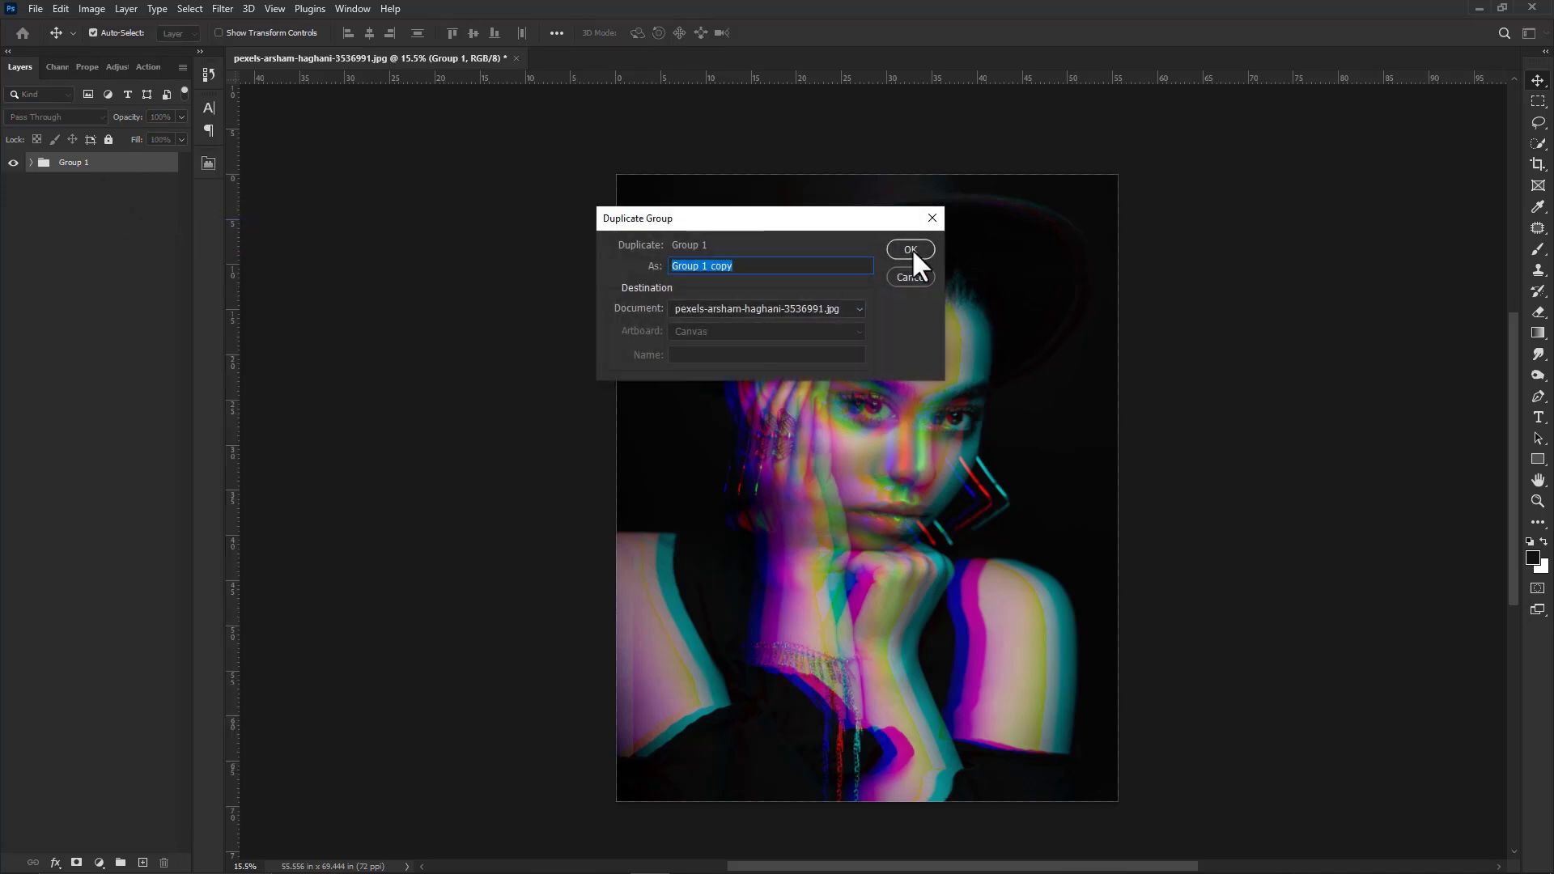
left_click(911, 249)
right_click(116, 169)
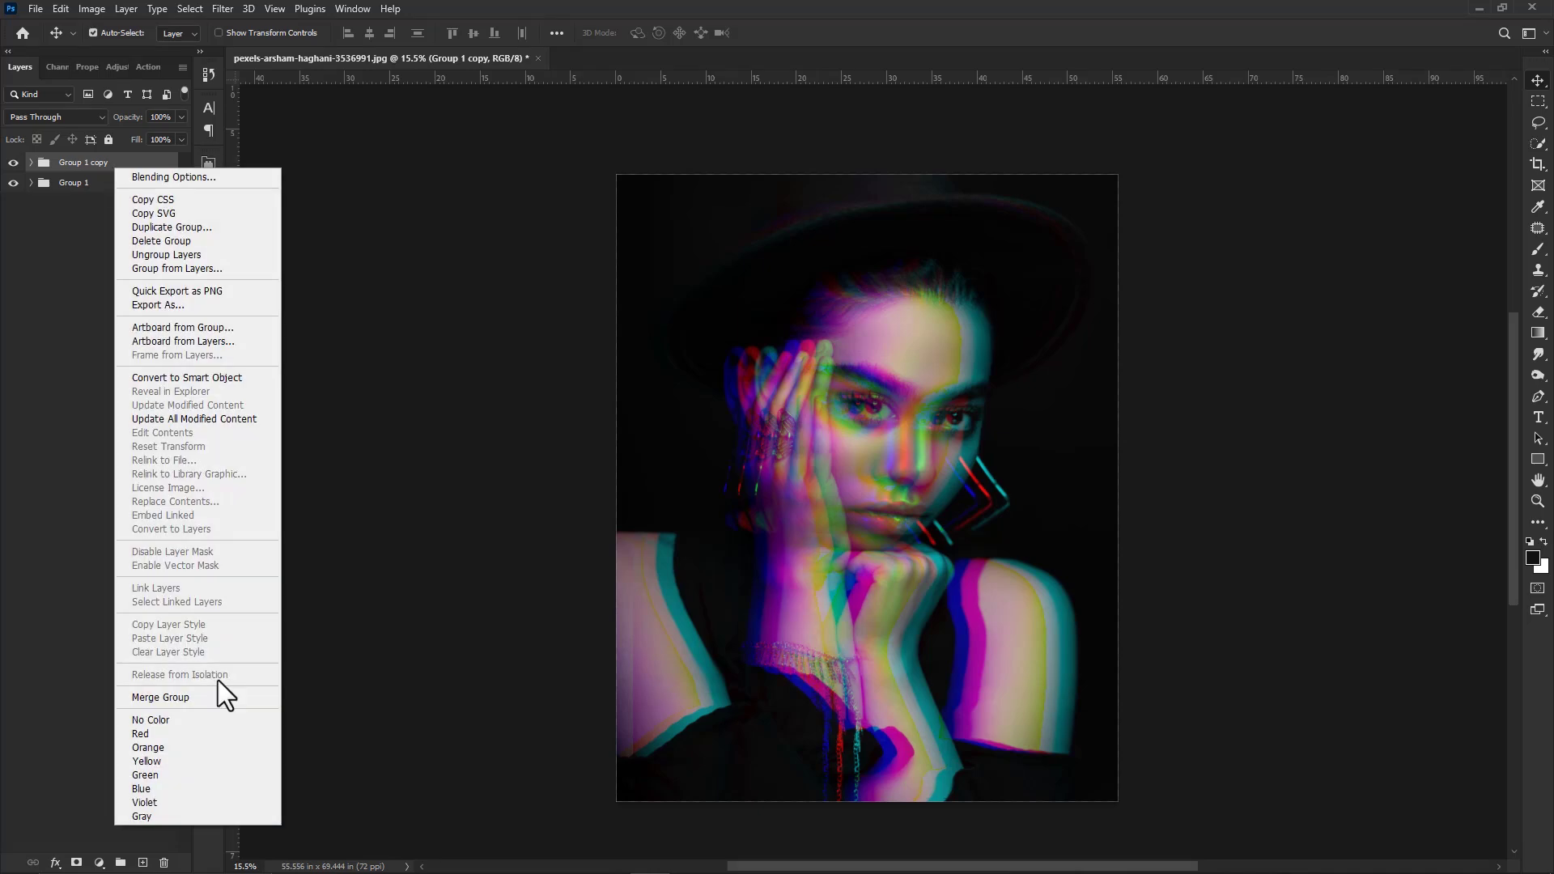
left_click(164, 697)
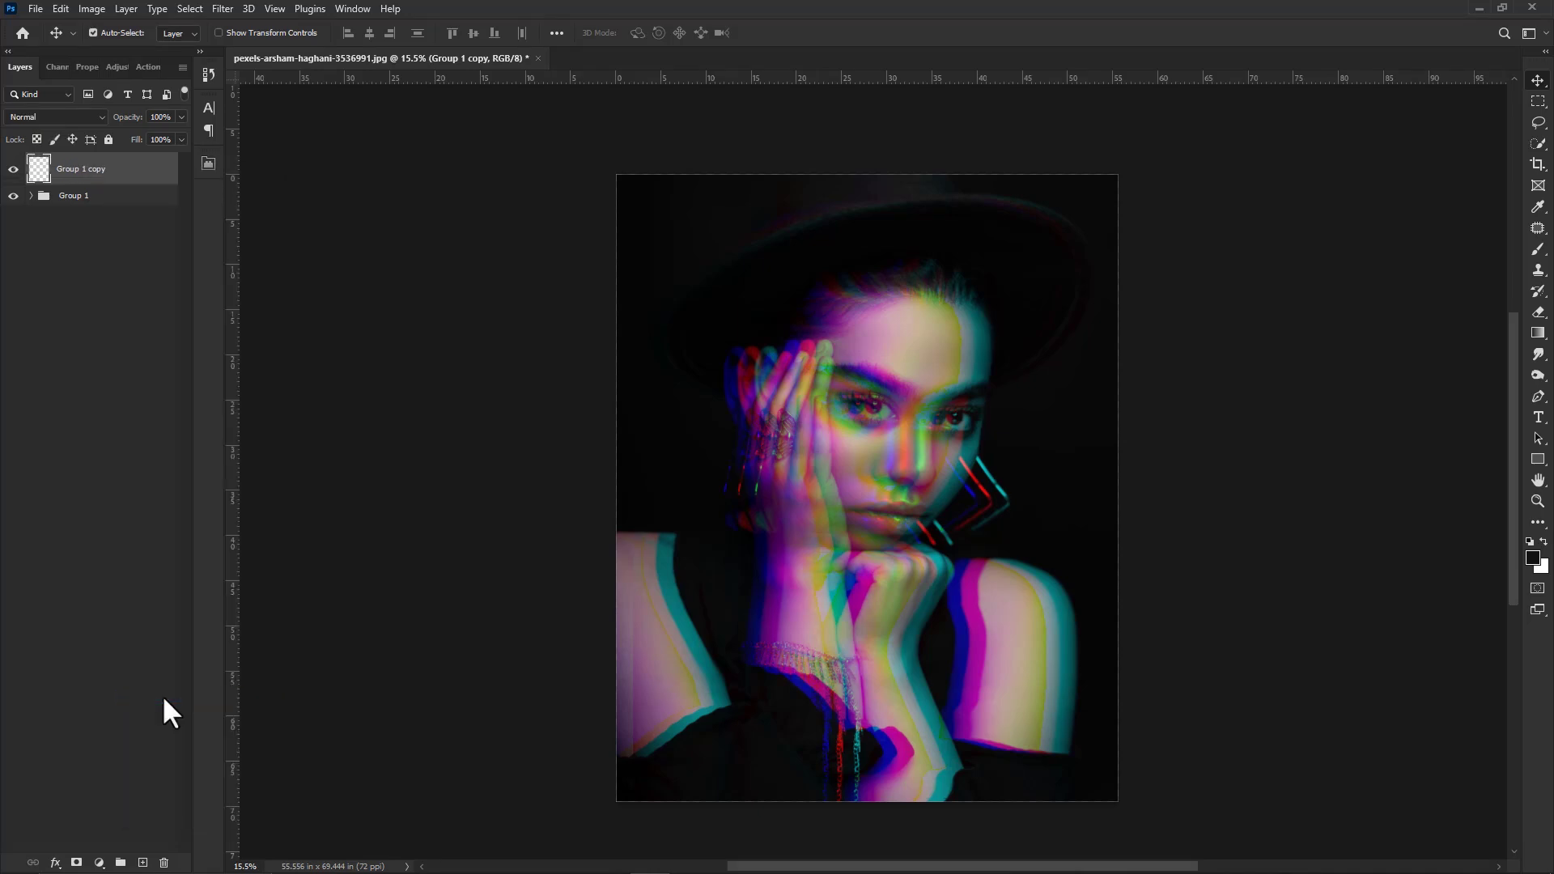
left_click(13, 195)
Select thin rectangular strips across the forehead and fingertips on Group 1 copy and shift each one sideways as glitch lines.
left_click(1538, 101)
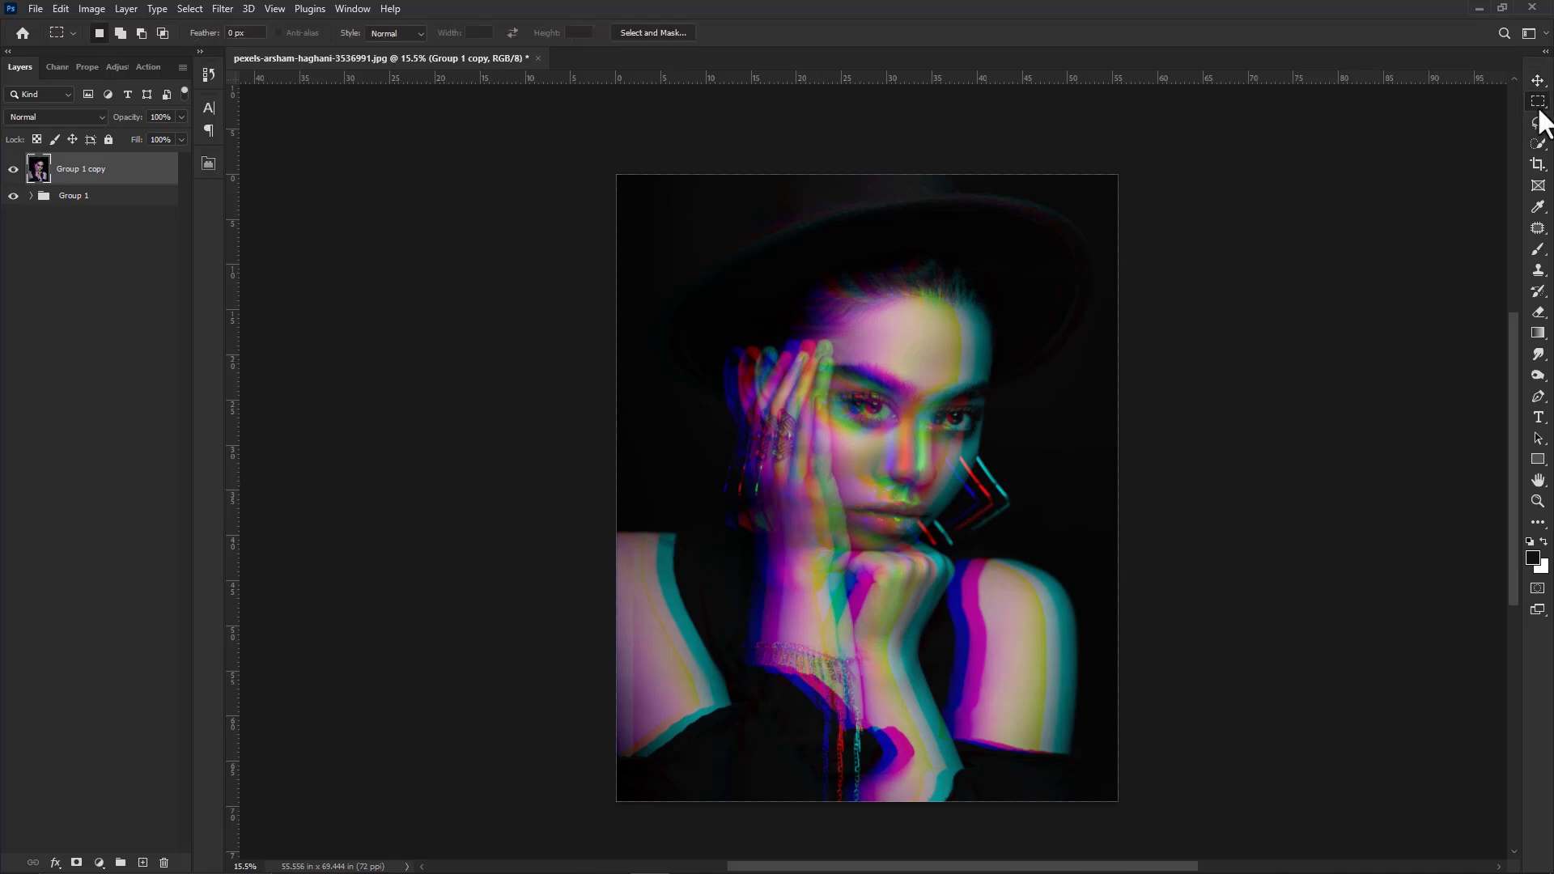
key("ctrl+0")
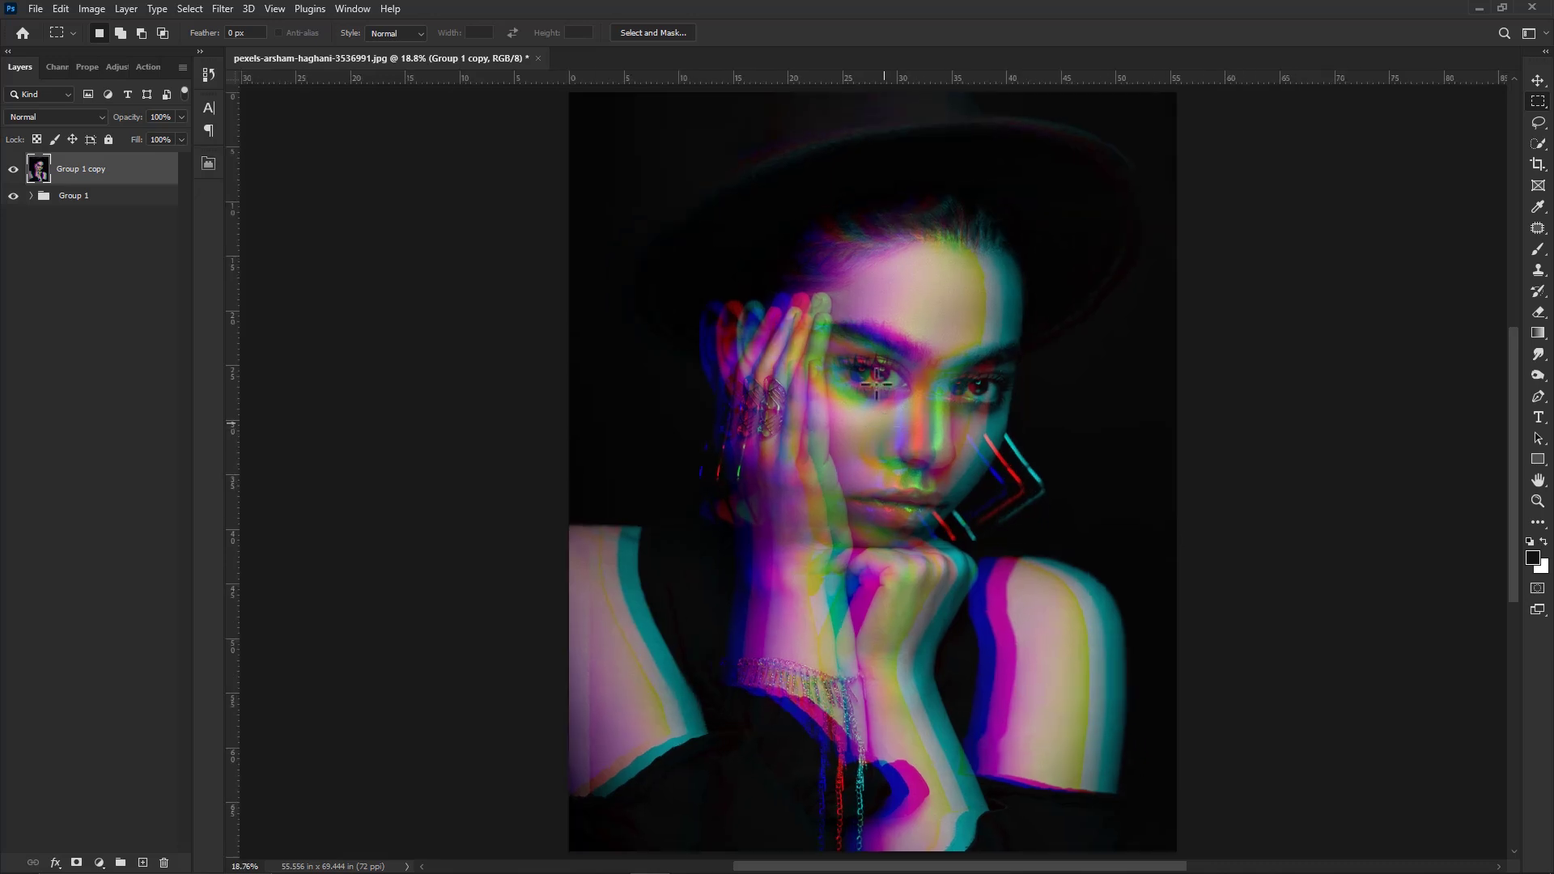
scroll(946, 328, "down", 1)
left_click_drag(790, 268, 1034, 285)
key("ctrl+d")
mouse_move(709, 324)
left_mouse_down()
mouse_move(830, 330)
mouse_move(785, 328)
mouse_move(920, 302)
mouse_move(817, 304)
mouse_move(1032, 322)
mouse_move(1016, 321)
left_mouse_up()
key("ctrl+d")
left_click_drag(941, 255, 1017, 262)
key("ctrl+d")
Shift rectangular strips sideways around the eyes, cheeks and raised hand to extend the glitch effect.
left_click_drag(967, 424, 950, 402)
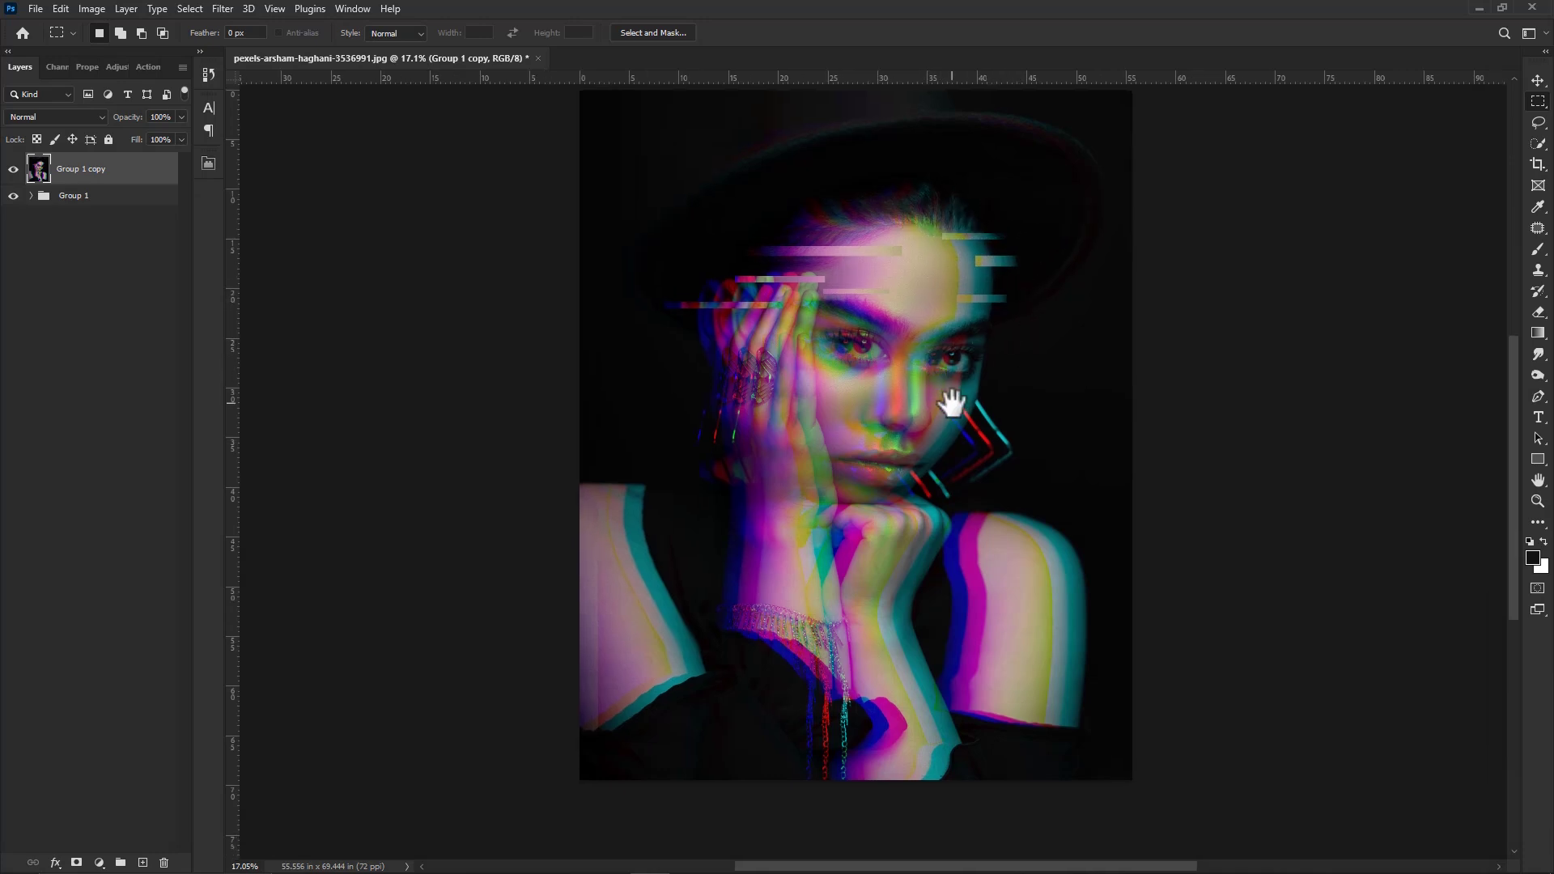
left_click_drag(917, 323, 963, 326)
key("ctrl+d")
left_click_drag(787, 376, 870, 385)
key("ctrl+d")
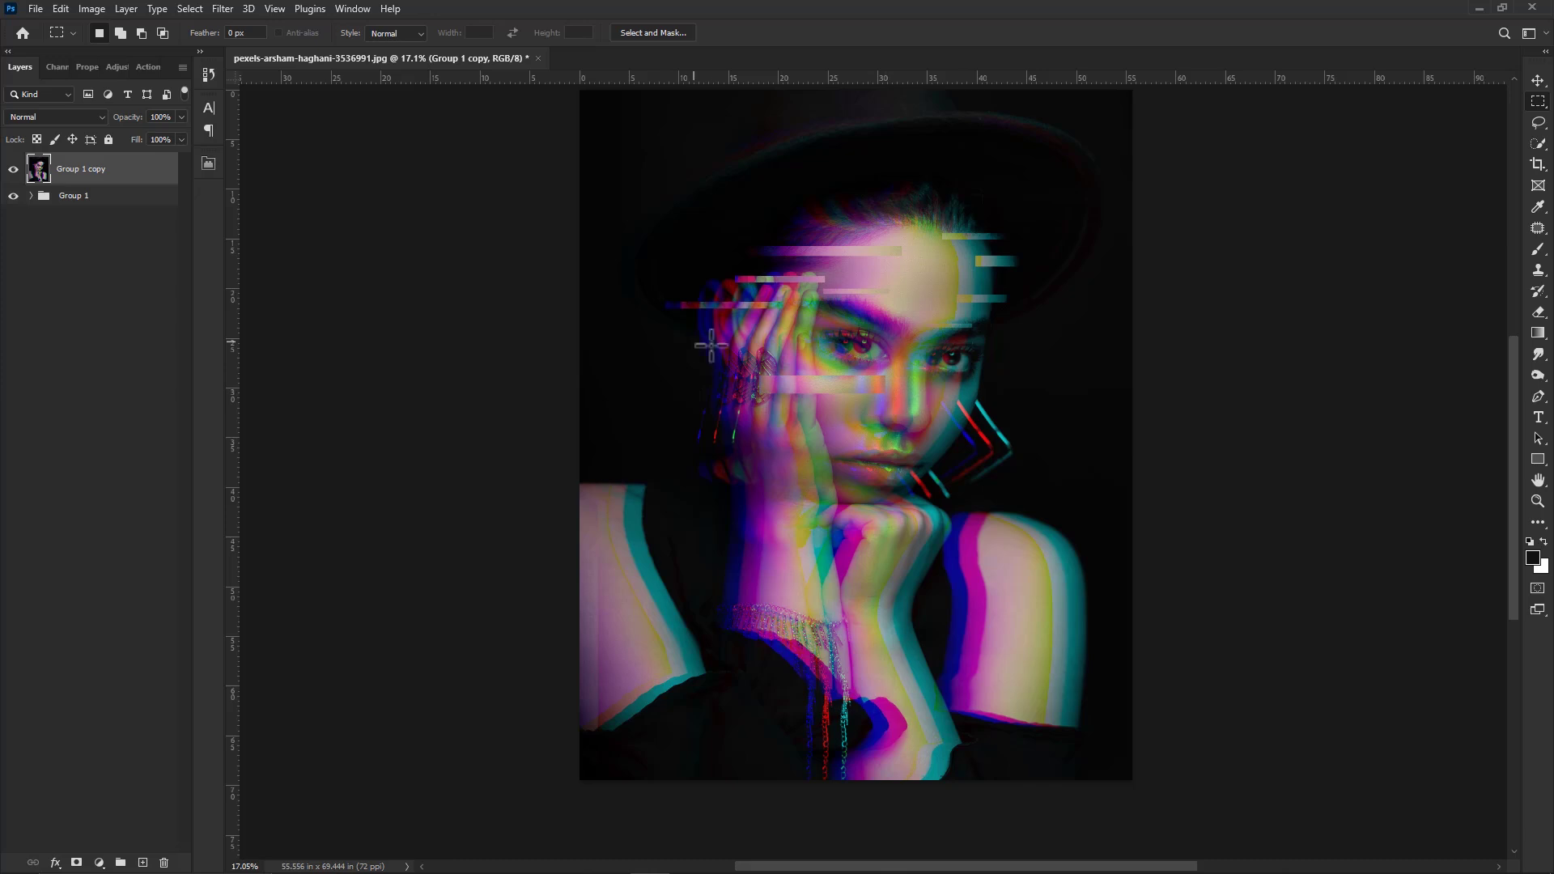
mouse_move(678, 341)
left_mouse_down()
mouse_move(836, 357)
mouse_move(775, 352)
mouse_move(776, 364)
left_mouse_up()
key("ctrl+d")
mouse_move(915, 380)
left_mouse_down()
mouse_move(1044, 380)
mouse_move(989, 387)
left_mouse_up()
key("ctrl+d")
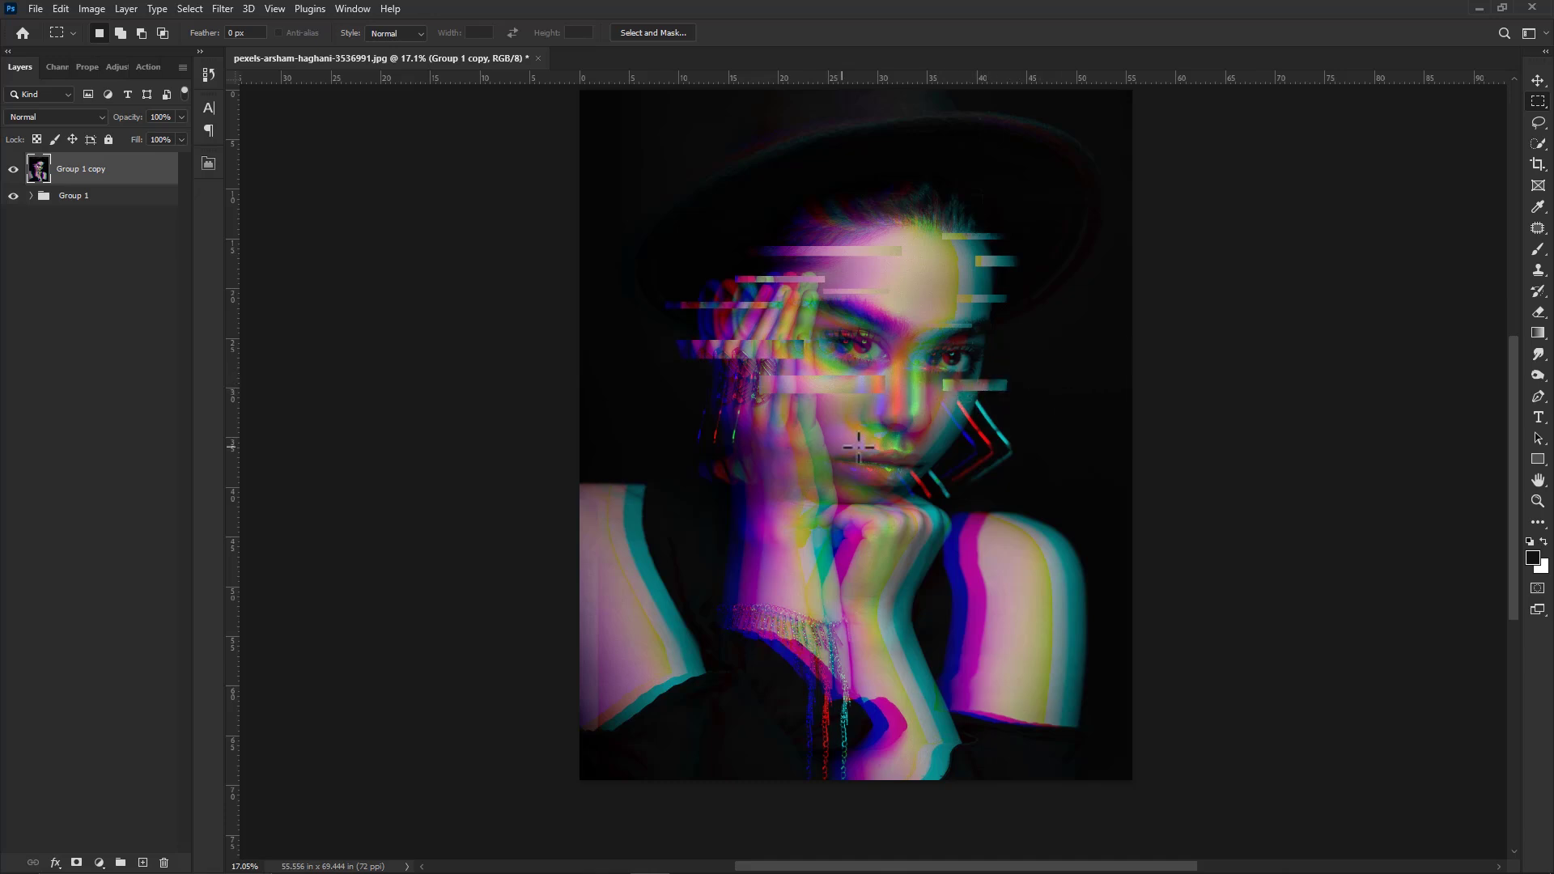
Displace rectangular strips sideways across the lower face, chin, shoulder line and dangling earring, deselecting each when placed.
mouse_move(670, 416)
left_mouse_down()
mouse_move(886, 439)
mouse_move(822, 428)
left_mouse_up()
key("ctrl+d")
left_click_drag(851, 486, 1006, 520)
left_click_drag(952, 445, 1107, 462)
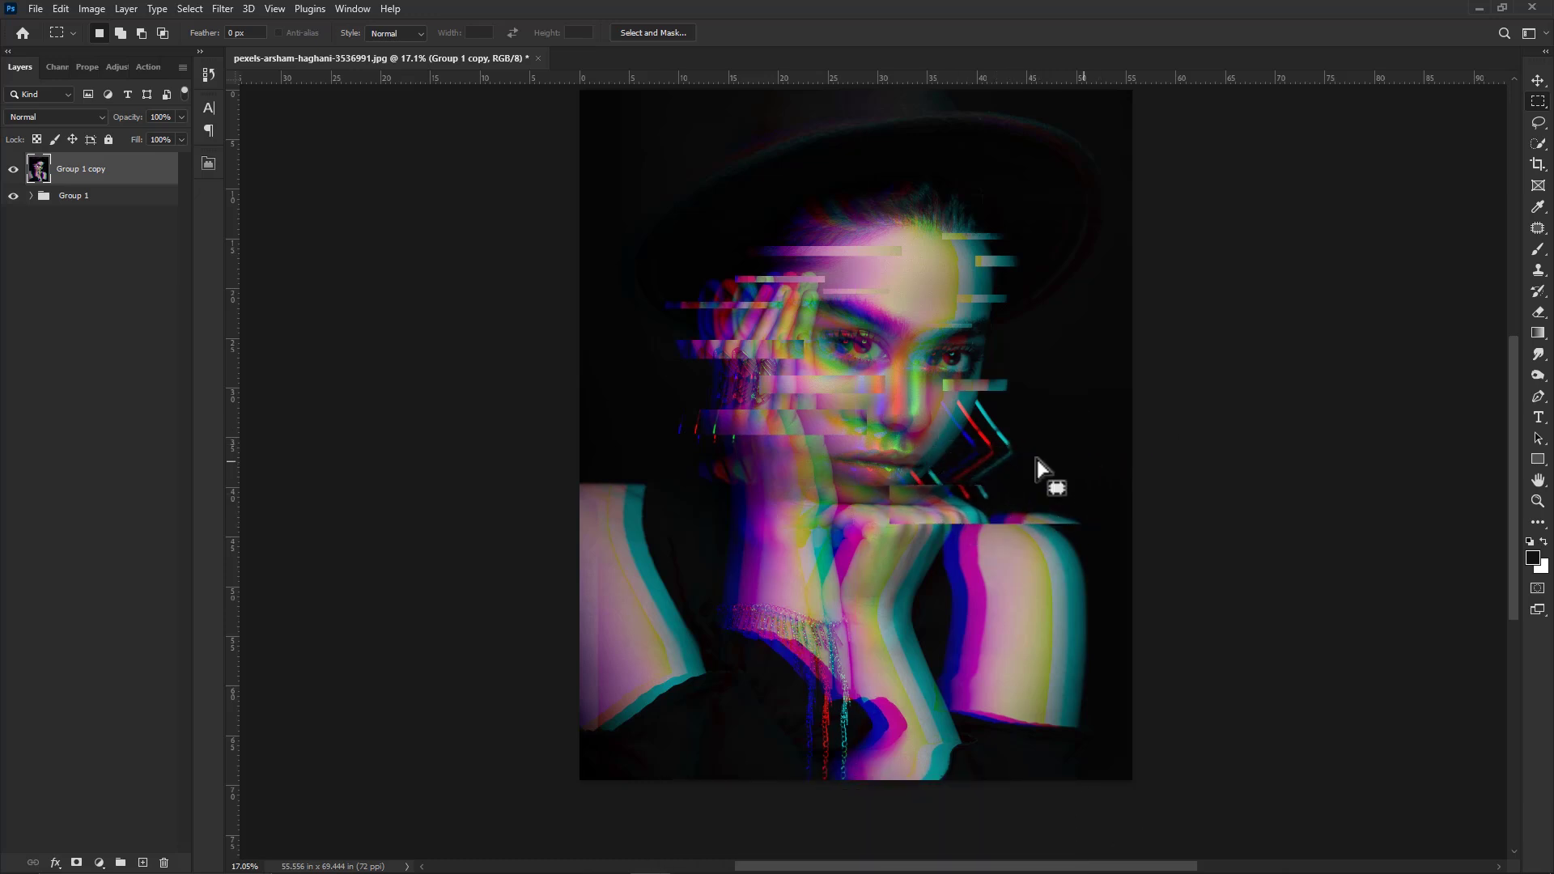
mouse_move(944, 414)
left_mouse_down()
mouse_move(1019, 434)
mouse_move(977, 417)
left_mouse_up()
key("ctrl+d")
key("ctrl+d")
key("ctrl+d")
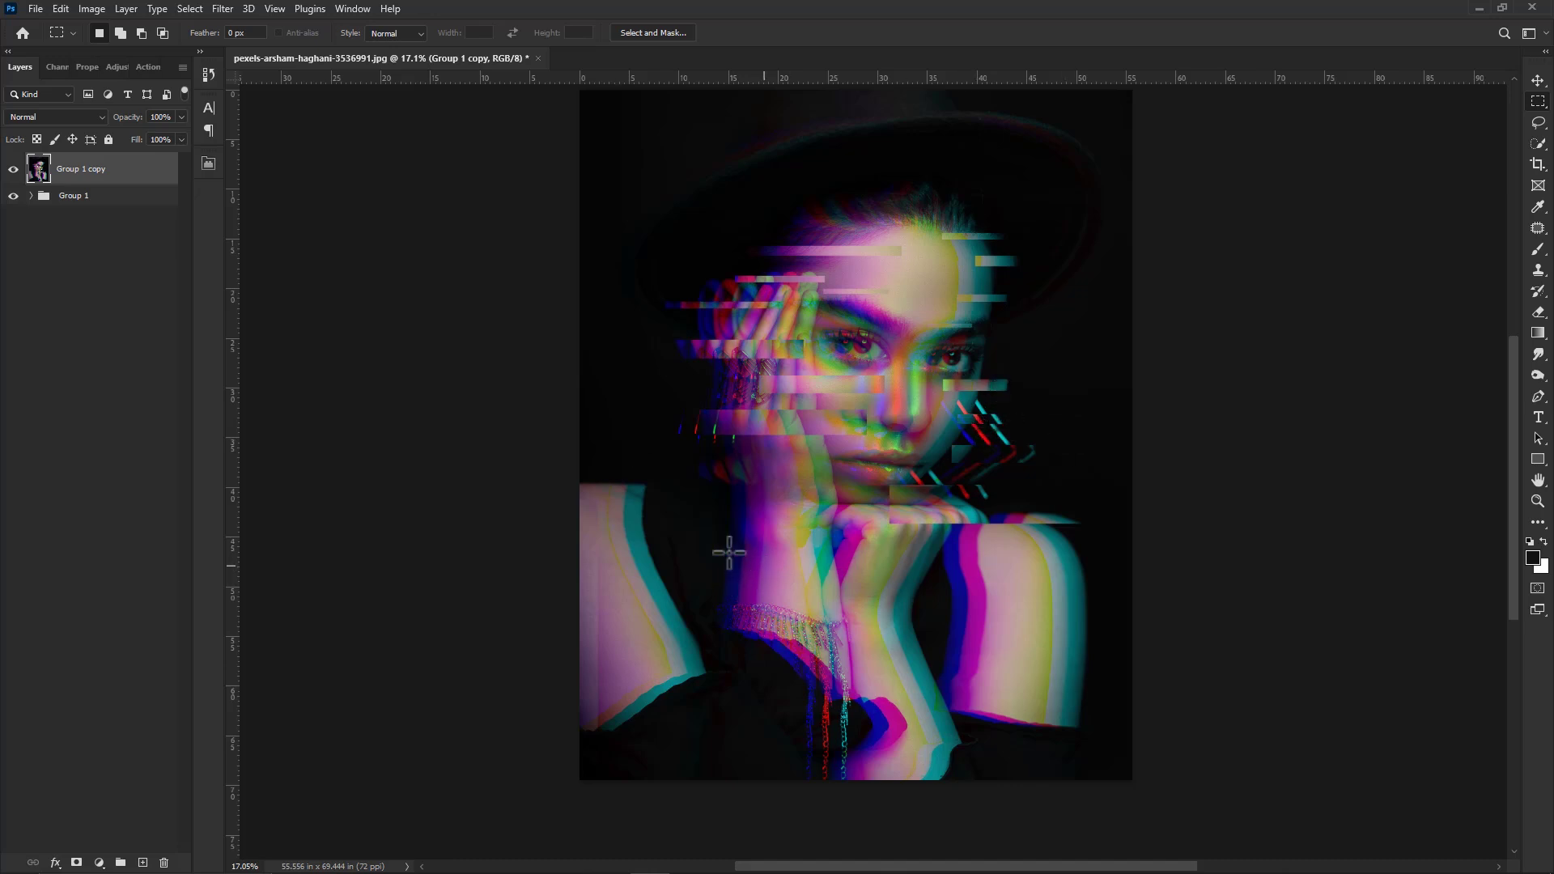
Shift two horizontal strips sideways across the raised forearm, below the chin line and at mid-forearm, and deselect.
left_click_drag(582, 466, 752, 477)
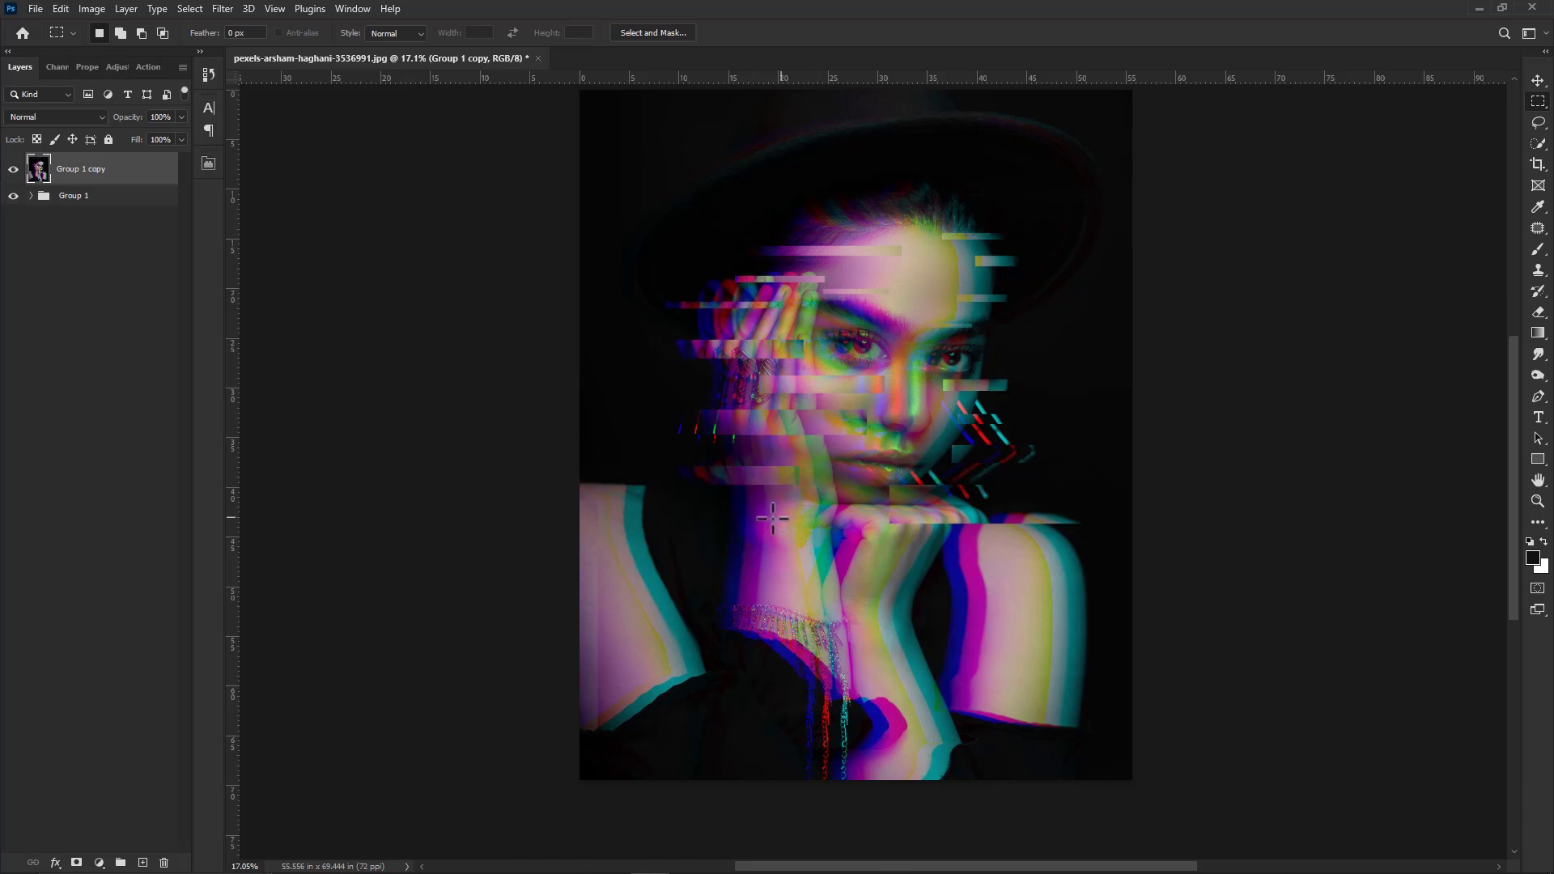
mouse_move(590, 554)
left_mouse_down()
mouse_move(870, 575)
mouse_move(799, 562)
left_mouse_up()
key("ctrl+d")
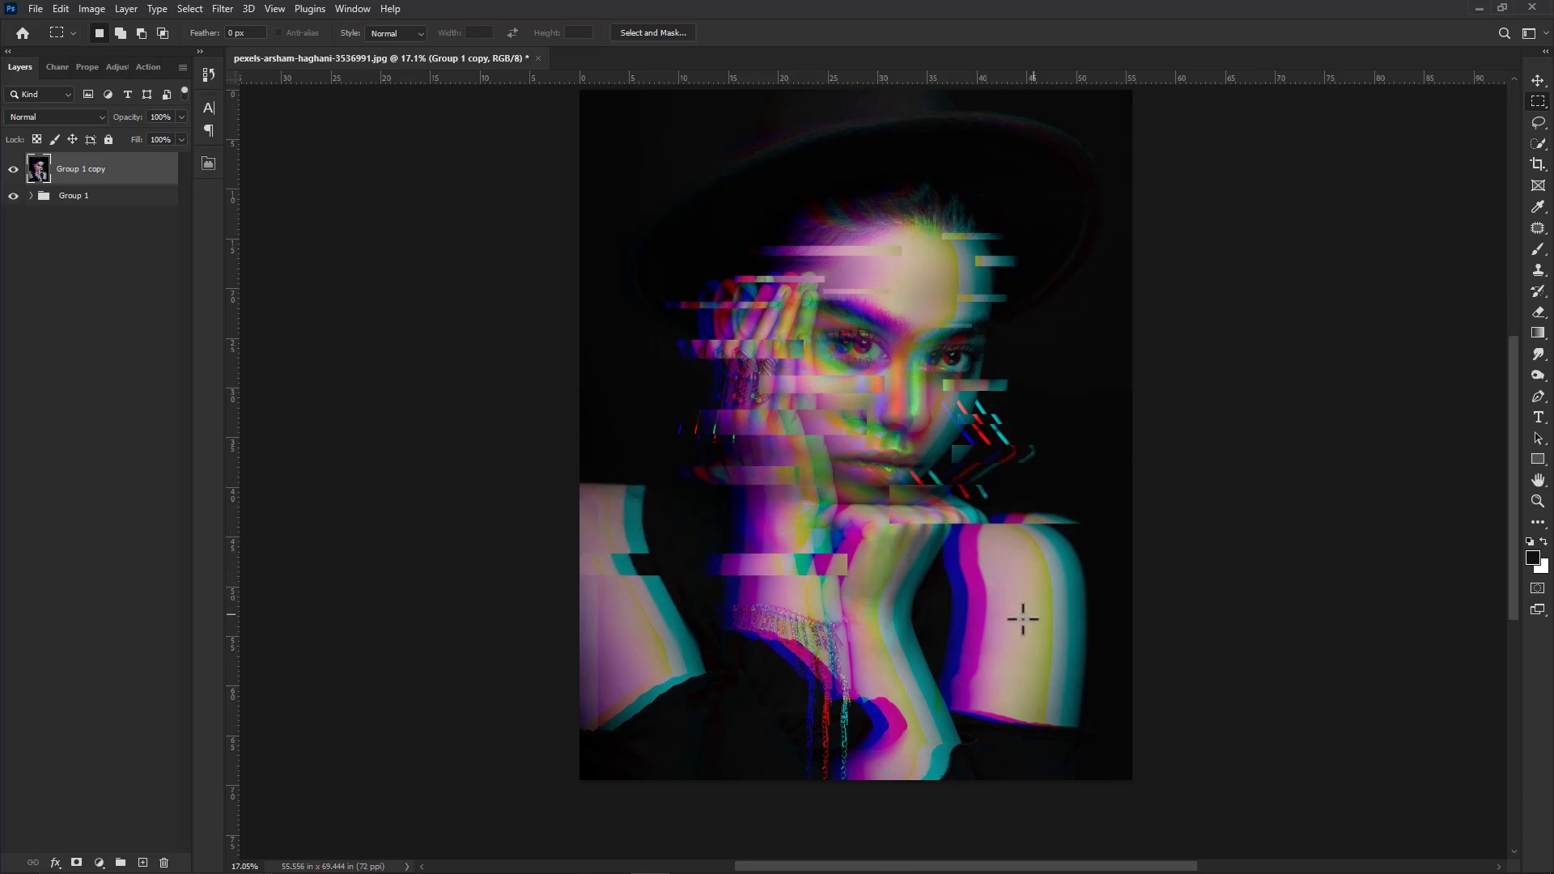
Displace several rectangular strips sideways across the bare upper arm on the earring side, including one wide block extending past the arm's outline.
mouse_move(878, 649)
left_mouse_down()
mouse_move(1061, 586)
mouse_move(1092, 605)
left_mouse_up()
left_click_drag(988, 625, 1019, 625)
left_click_drag(853, 555, 1059, 582)
left_click_drag(897, 574, 909, 572)
key("ctrl+d")
Offset thin strips across the opposite upper arm, the sleeve's lace cuff and the lower forearm, deselecting after each.
left_click_drag(571, 656, 854, 647)
left_click_drag(717, 610, 863, 611)
key("ctrl+d")
mouse_move(806, 679)
left_mouse_down()
mouse_move(1019, 683)
mouse_move(977, 692)
left_mouse_up()
key("ctrl+d")
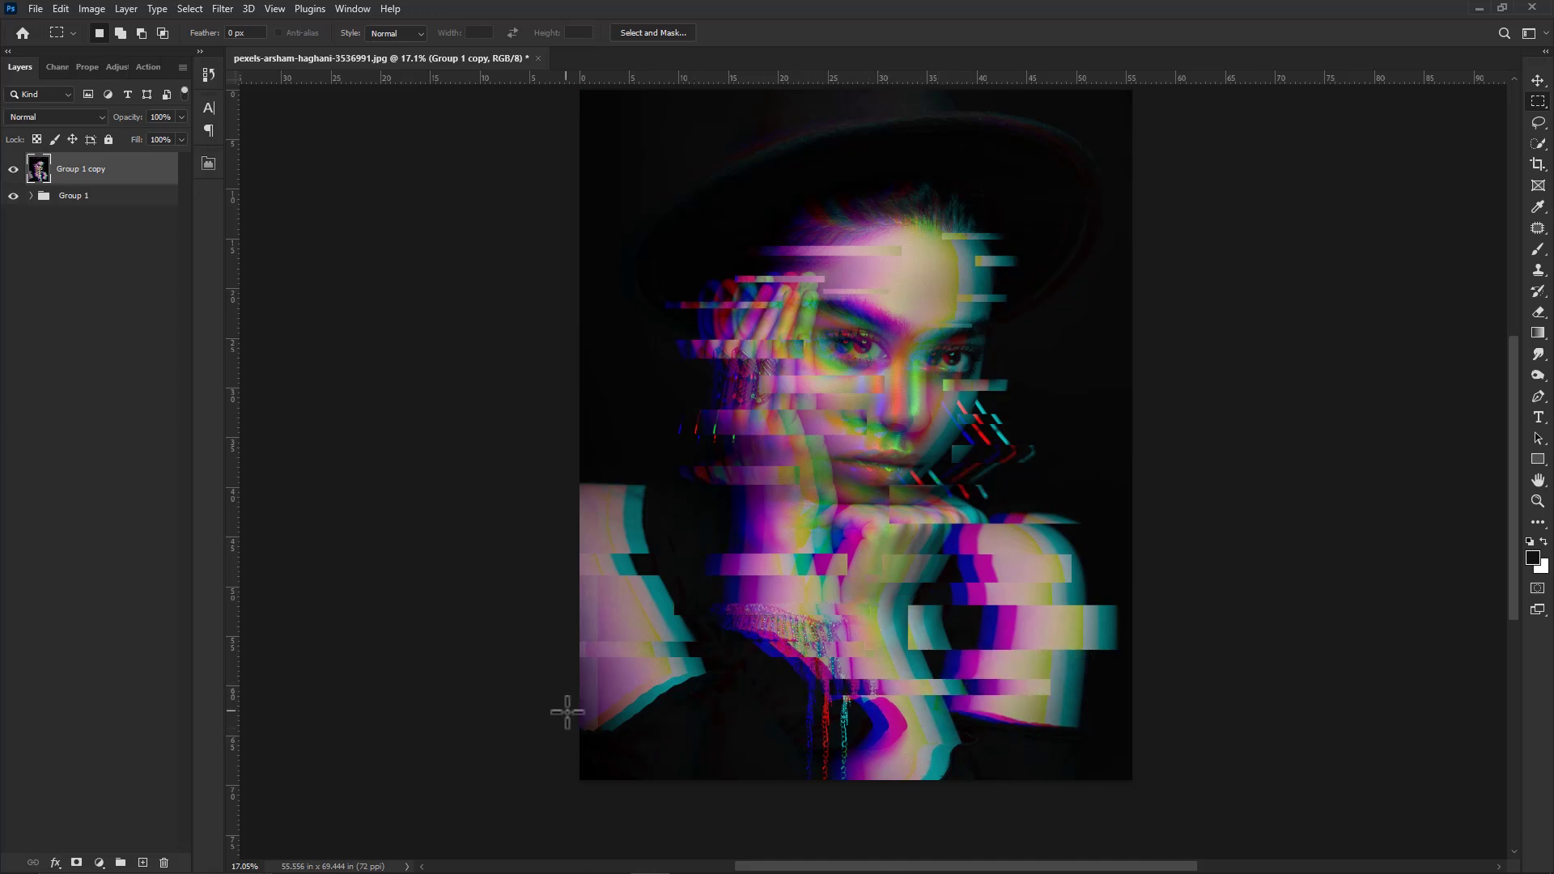
Shift wide strips sideways along the photo's lower edge and across the lower end of the earring-side arm.
mouse_move(606, 713)
left_mouse_down()
mouse_move(948, 739)
mouse_move(959, 761)
mouse_move(877, 745)
mouse_move(1109, 754)
left_mouse_up()
left_click_drag(1008, 740, 1075, 739)
key("ctrl+d")
left_click_drag(825, 780, 1081, 697)
left_click_drag(982, 725, 1001, 723)
key("ctrl+d")
Nudge wide strips sideways across the lace cuff and upper arm, and across the wrist below the chin.
mouse_move(571, 609)
left_mouse_down()
mouse_move(847, 624)
mouse_move(904, 674)
left_mouse_up()
left_click_drag(834, 648, 828, 661)
key("ctrl+d")
left_click_drag(694, 510, 895, 552)
left_click_drag(837, 548, 828, 549)
key("ctrl+d")
Displace strips sideways across the hat's crown and brim above the forehead, clearing the selection after each.
scroll(897, 572, "down", 1)
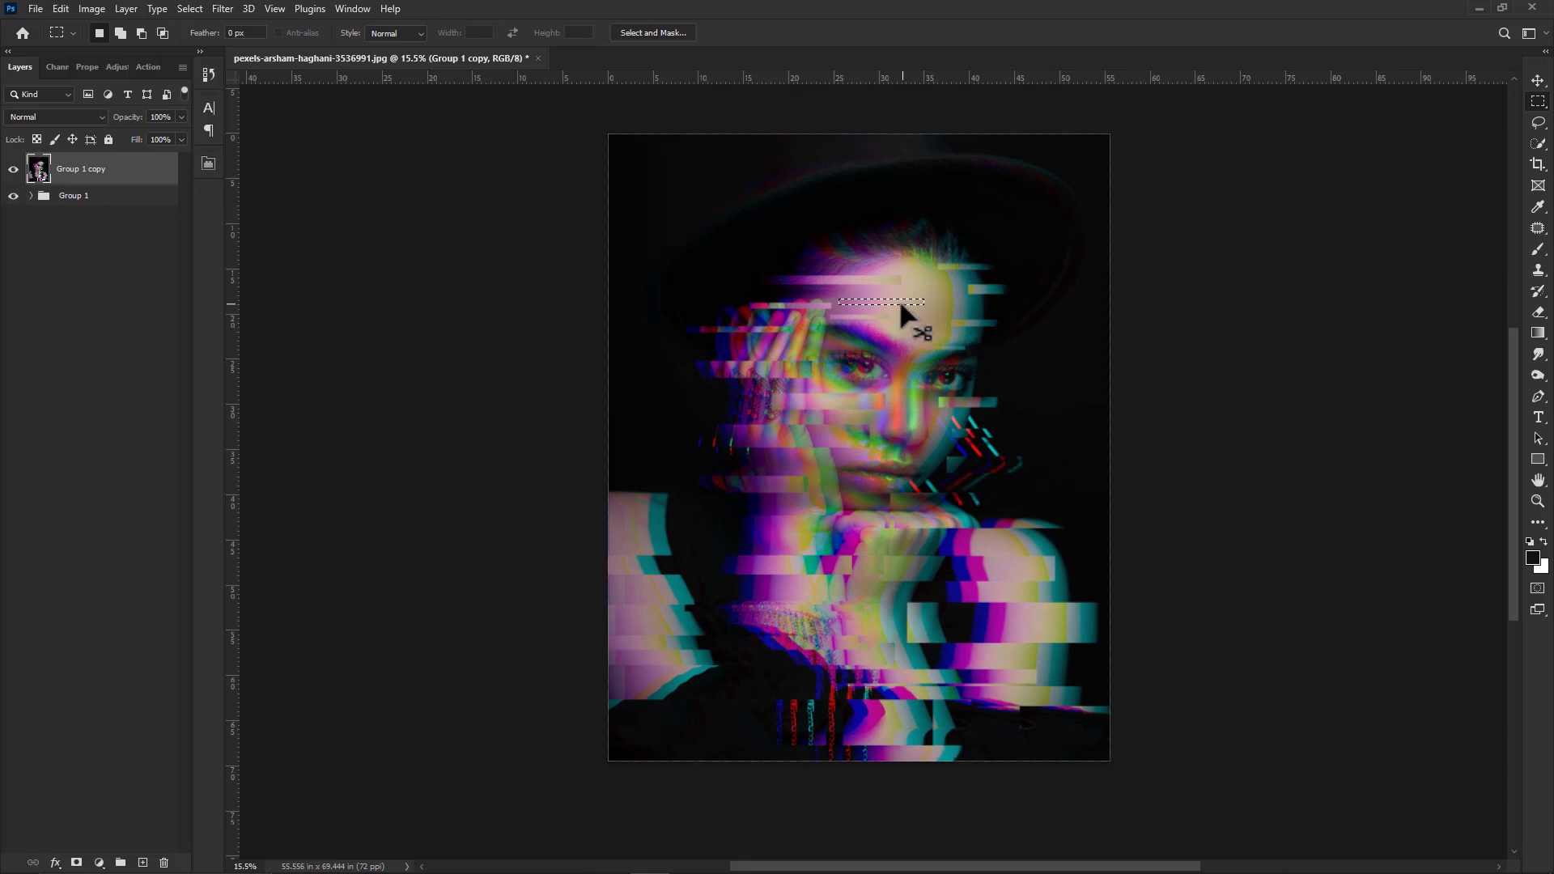
left_click_drag(684, 191, 927, 235)
left_click_drag(858, 223, 846, 222)
key("ctrl+d")
mouse_move(926, 171)
left_mouse_down()
mouse_move(1070, 216)
mouse_move(997, 196)
mouse_move(1056, 196)
left_mouse_up()
key("ctrl+d")
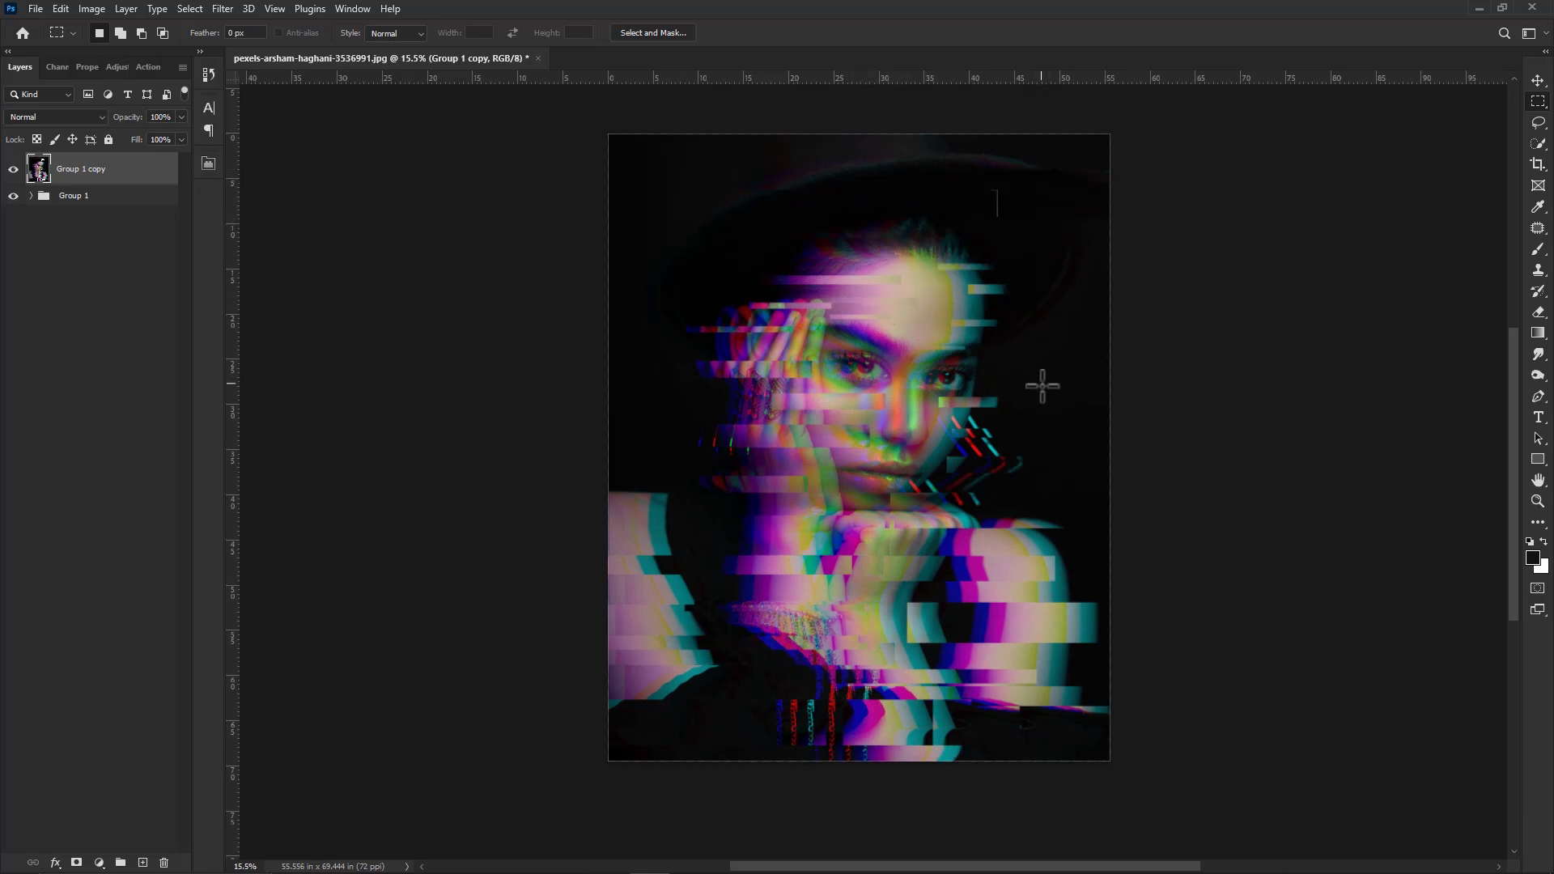
Select a small strip between the eyes, shift it sideways and deselect it.
scroll(1018, 390, "down", 2)
scroll(1016, 473, "up", 1)
scroll(916, 486, "up", 3)
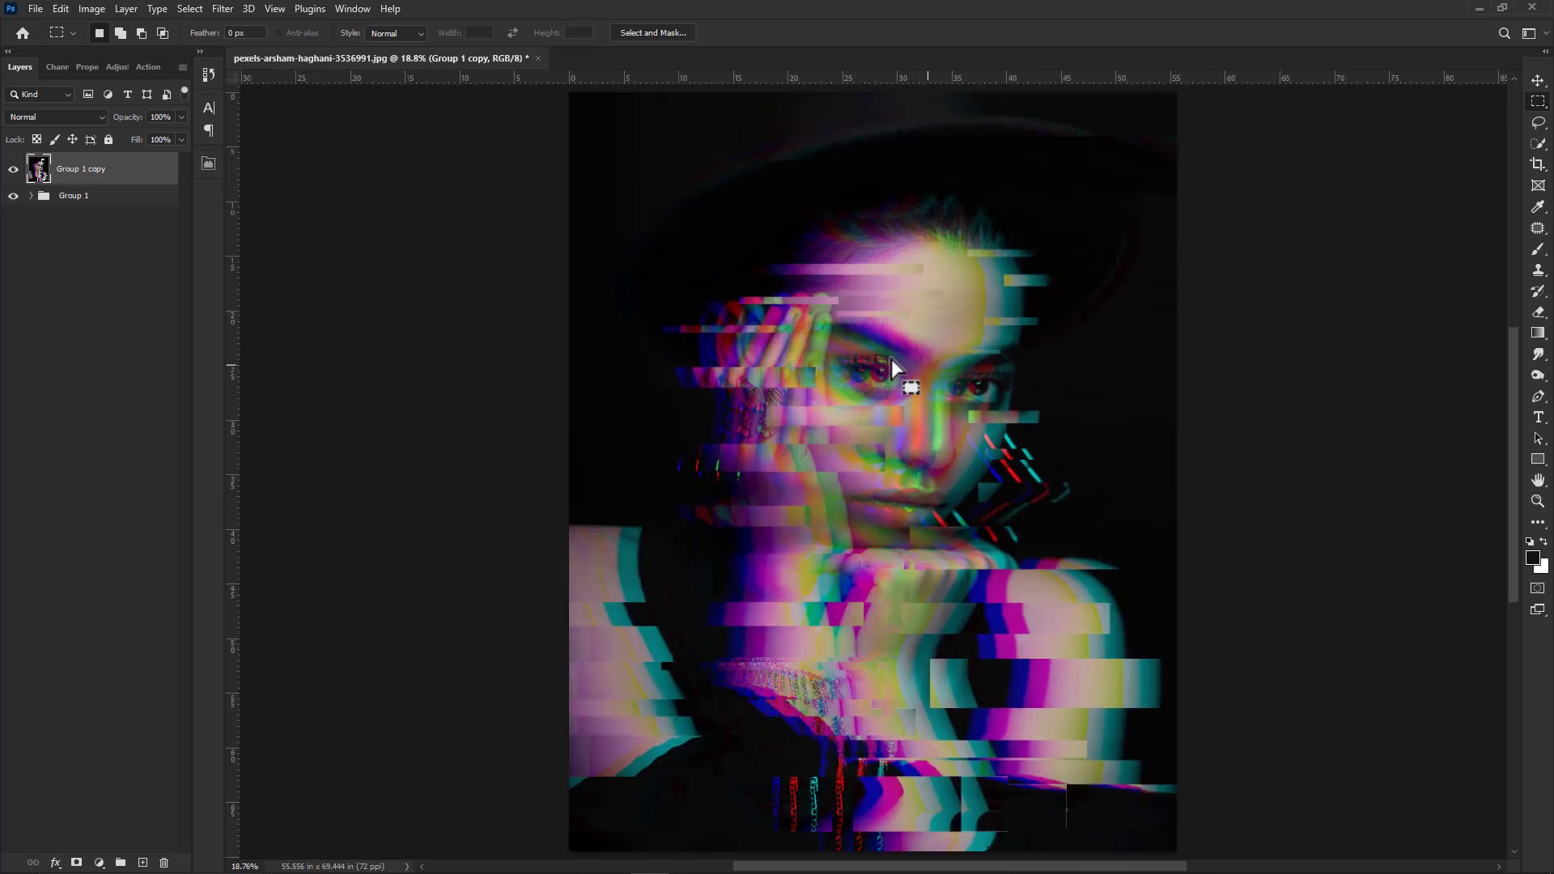
mouse_move(958, 382)
left_mouse_down()
mouse_move(1051, 374)
mouse_move(1010, 380)
left_mouse_up()
key("ctrl+d")
scroll(815, 486, "down", 1)
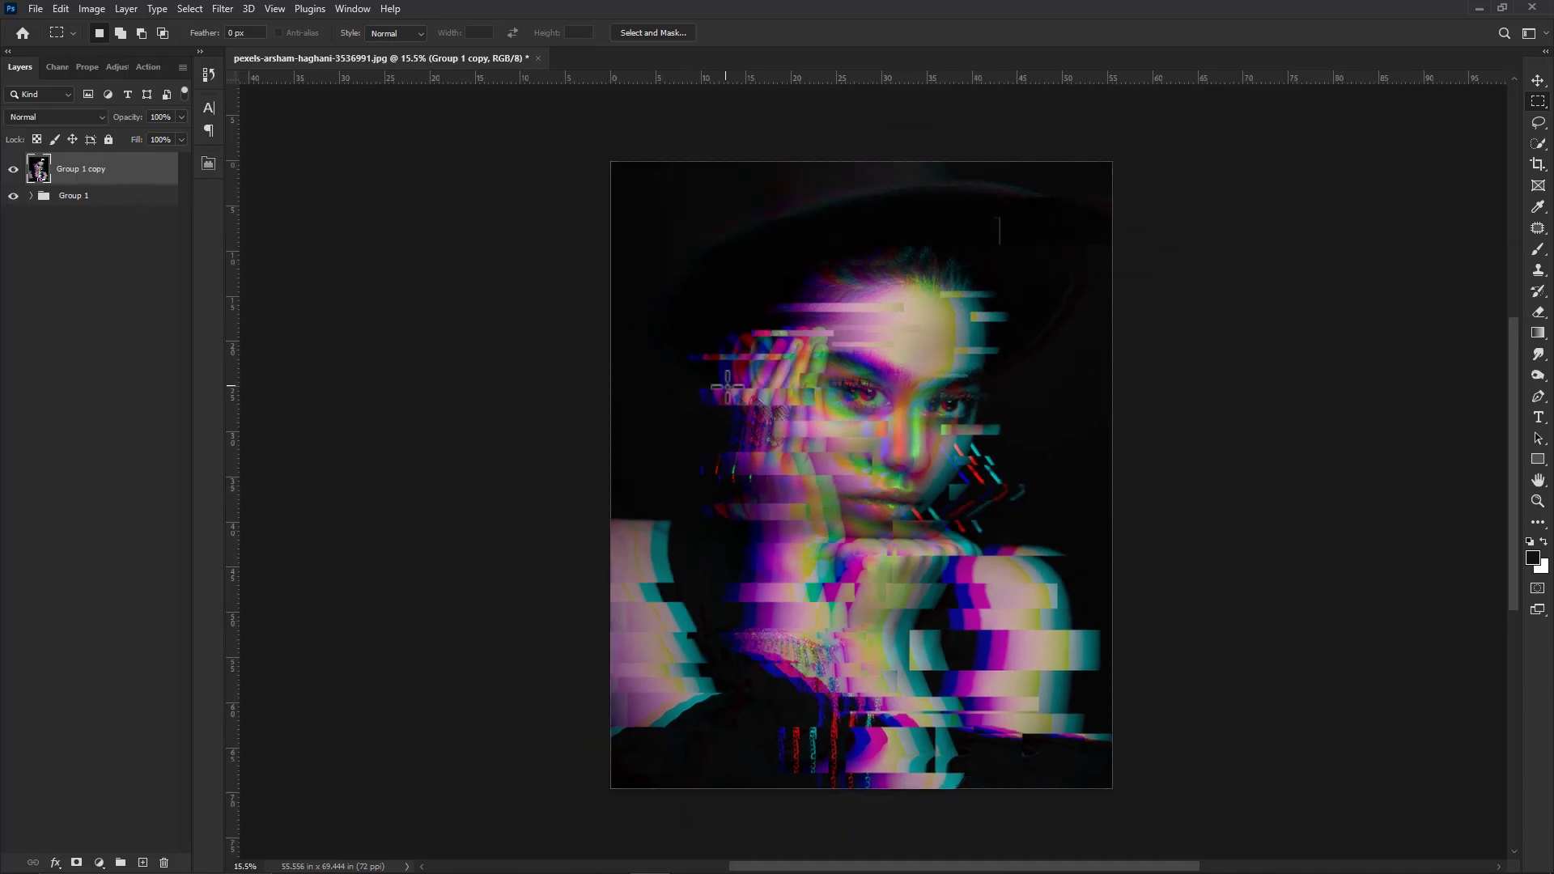
Open the line pattern image vecteezy_black-vertical-line-pattern-on-white-background-vector_7807612 copy.jpg from the Downloads folder.
key("v")
left_click(36, 9)
left_click(42, 41)
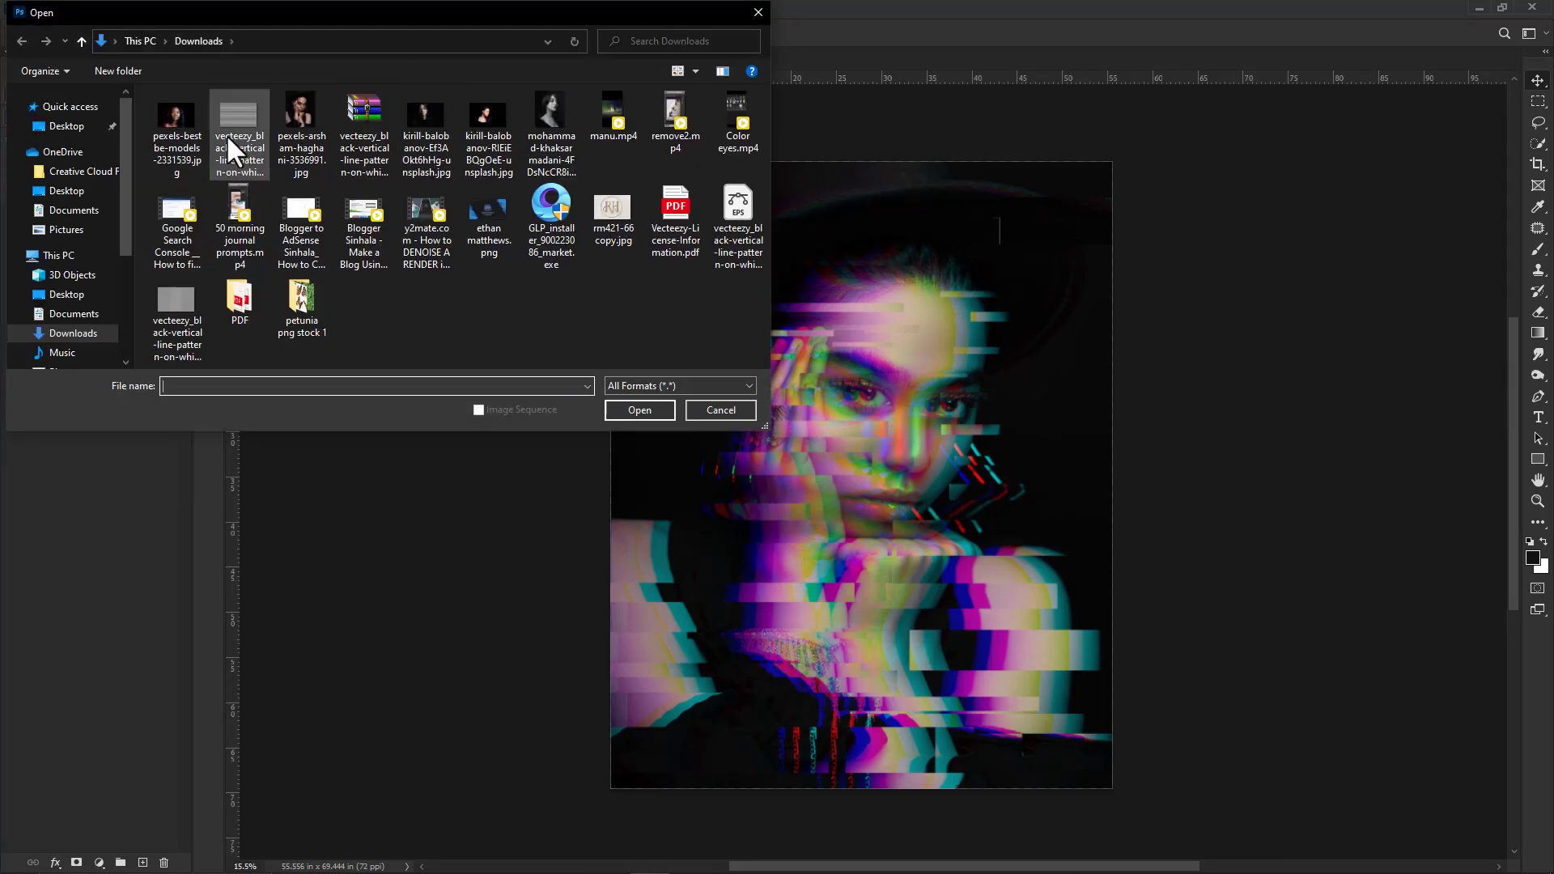
left_click(236, 139)
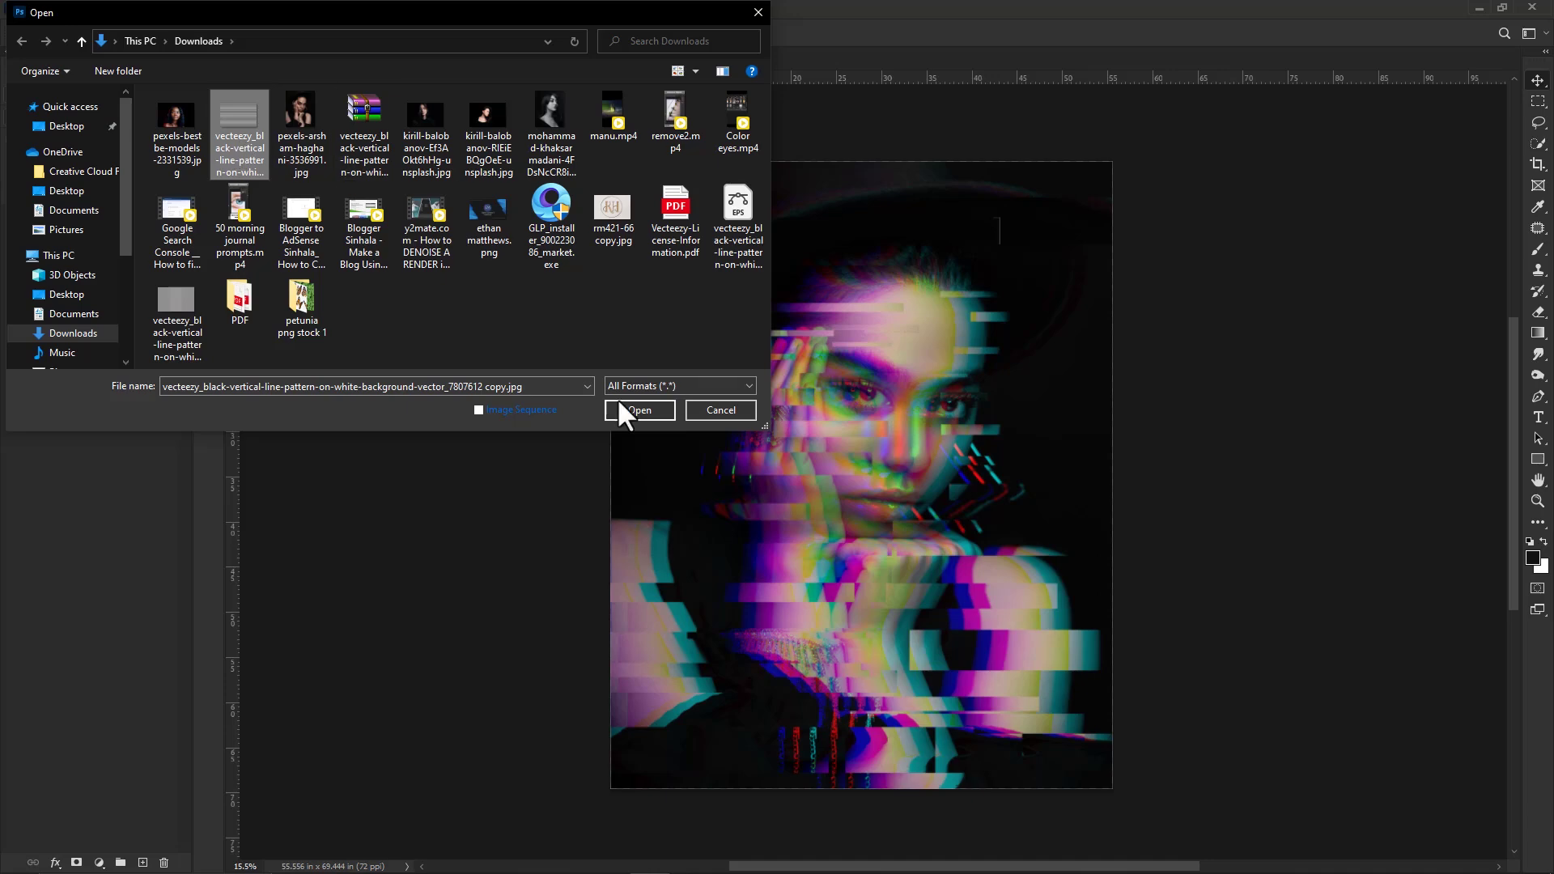
left_click(641, 410)
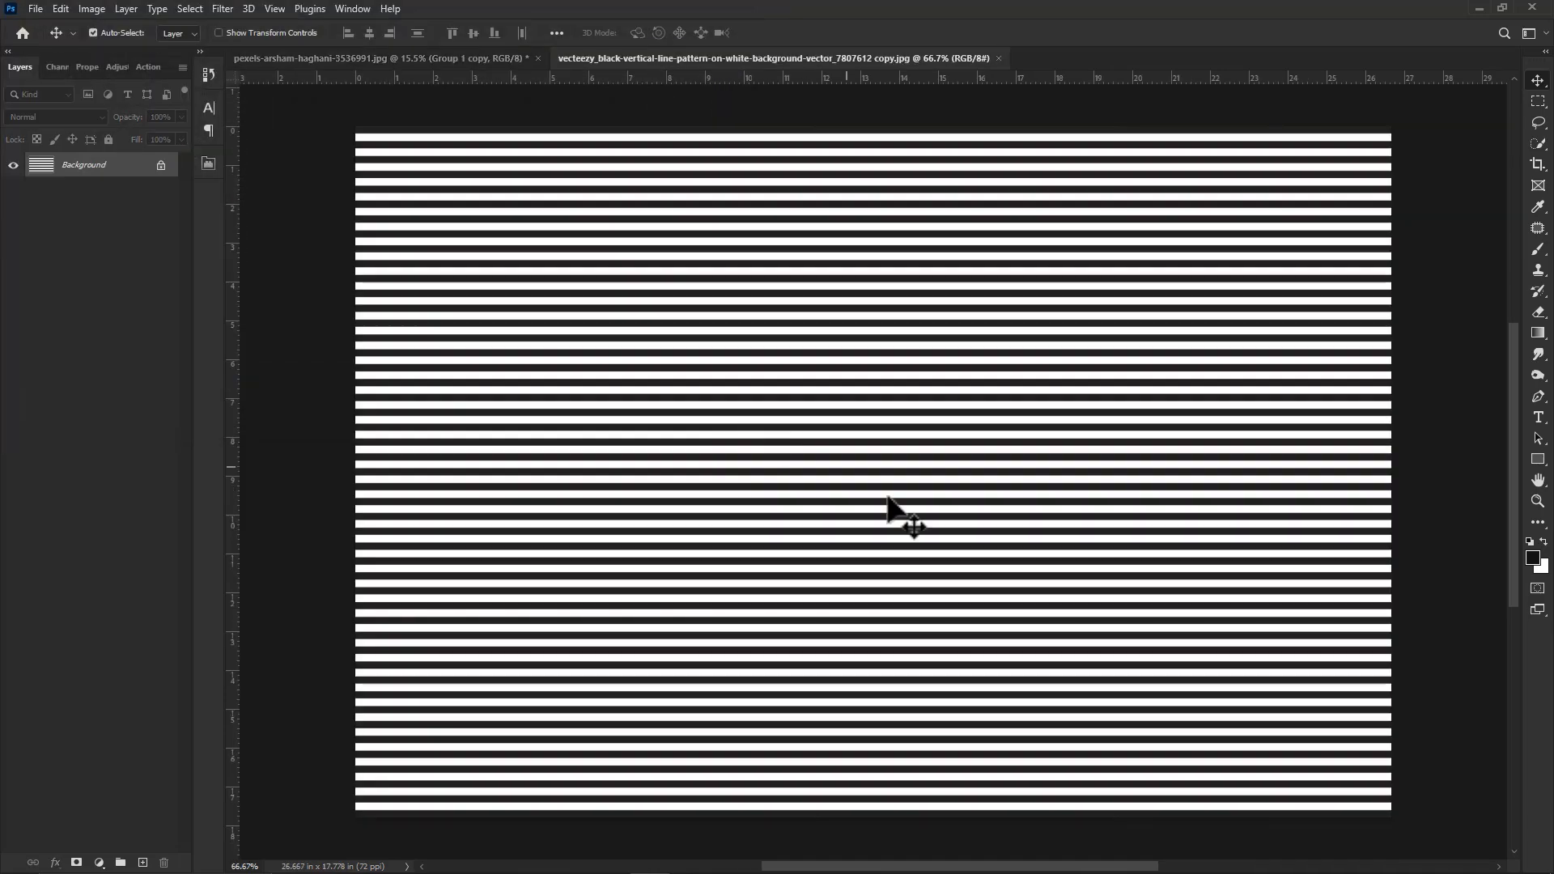
Bring the line pattern into the portrait document as the top layer and scale it to cover the whole canvas.
left_click_drag(816, 459, 850, 752)
scroll(822, 548, "down", 2)
key("ctrl+t")
left_click_drag(744, 615, 860, 618)
key("Return")
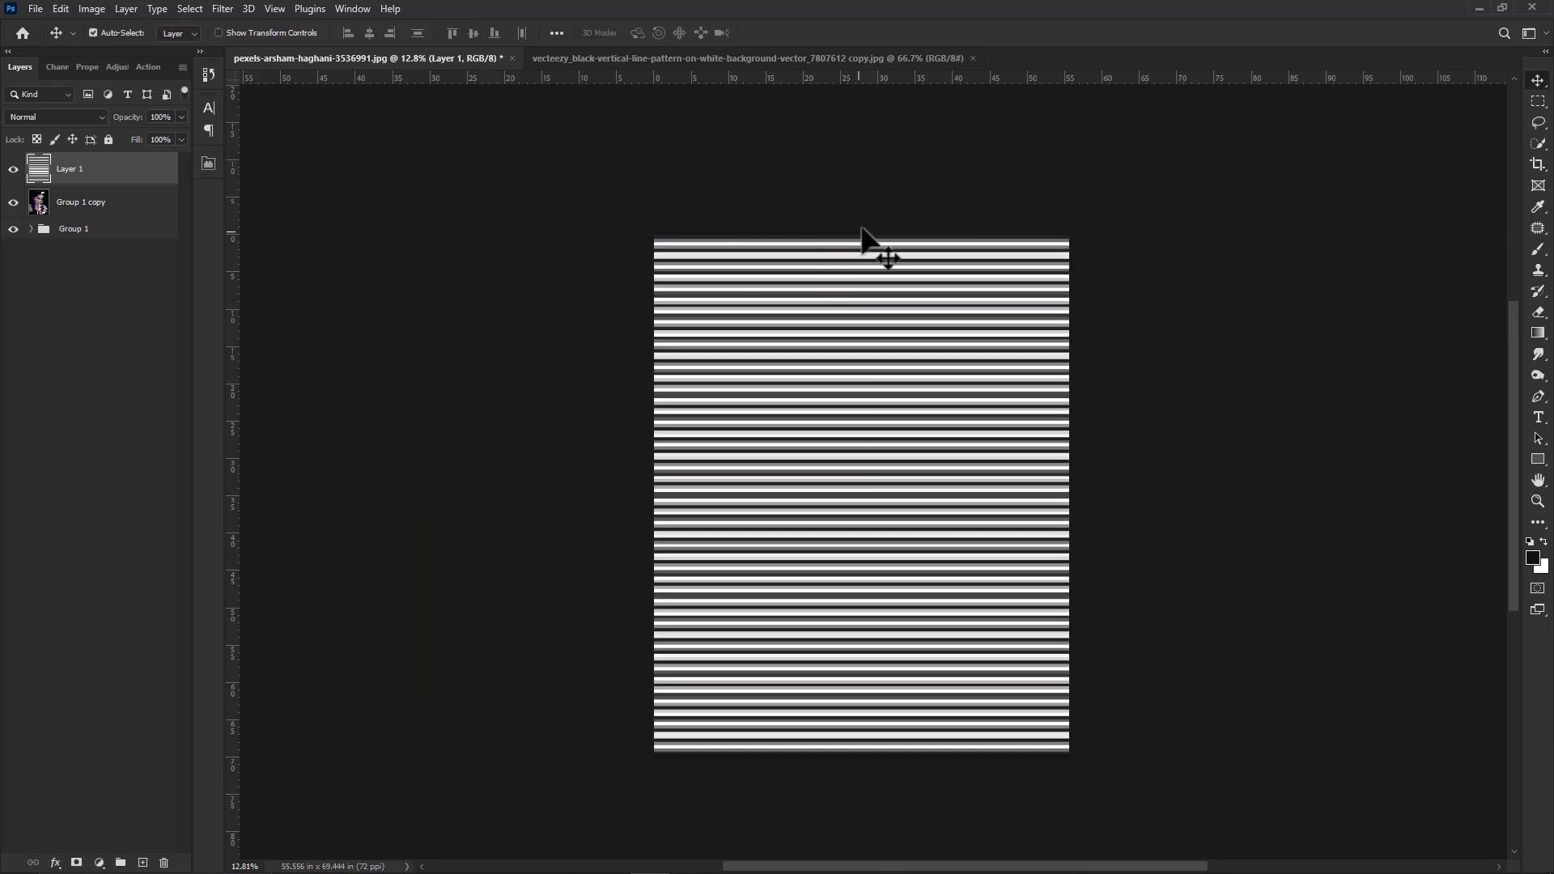
Set the line pattern layer's blend mode to Overlay and its opacity to 10%.
left_click(81, 117)
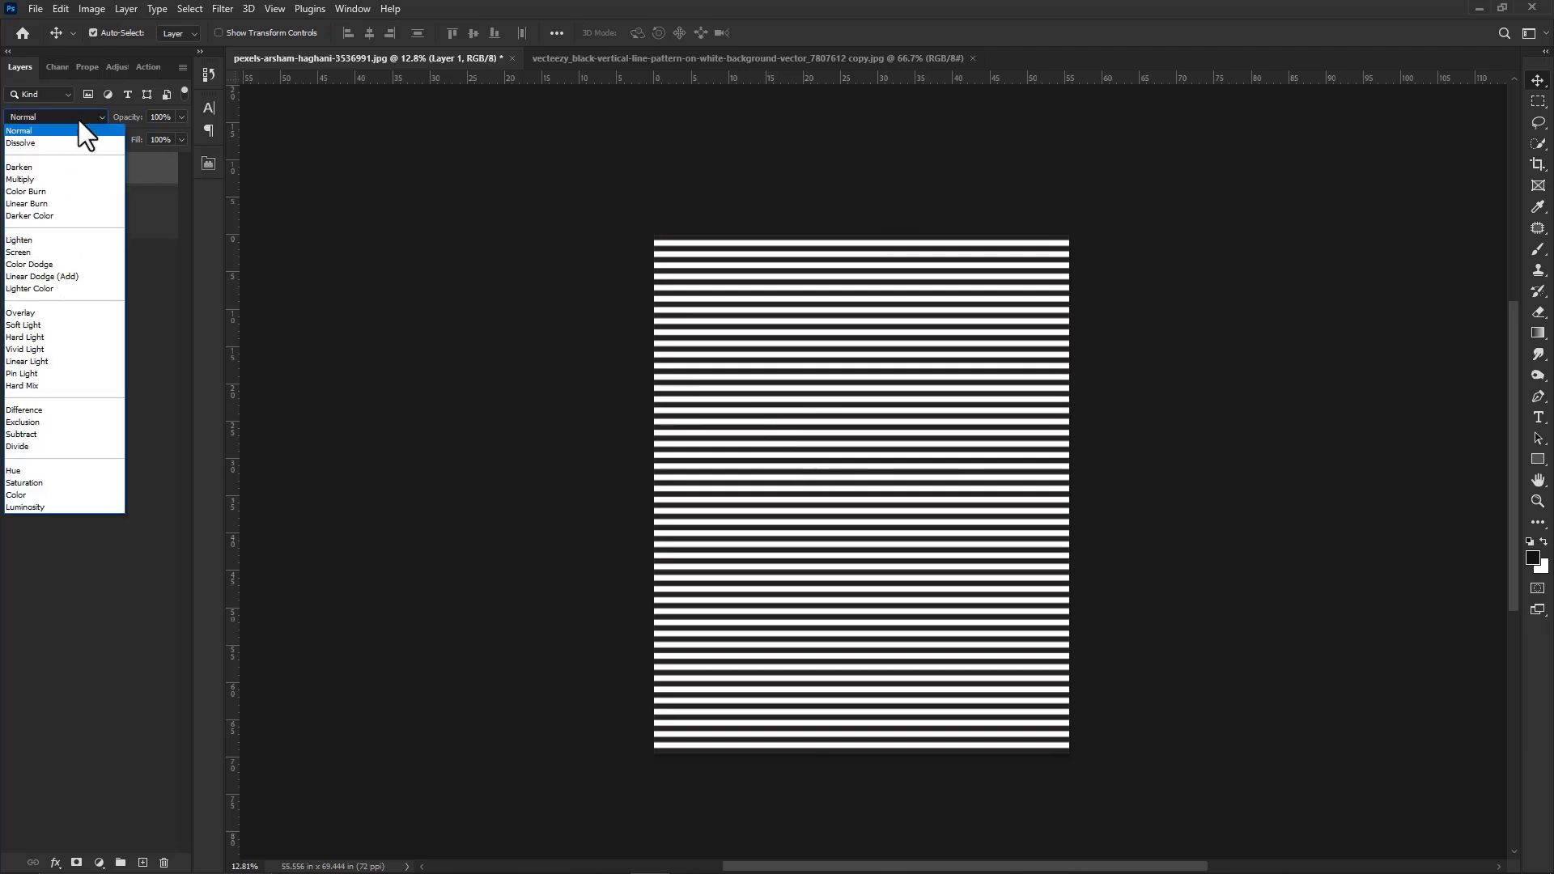
left_click(23, 316)
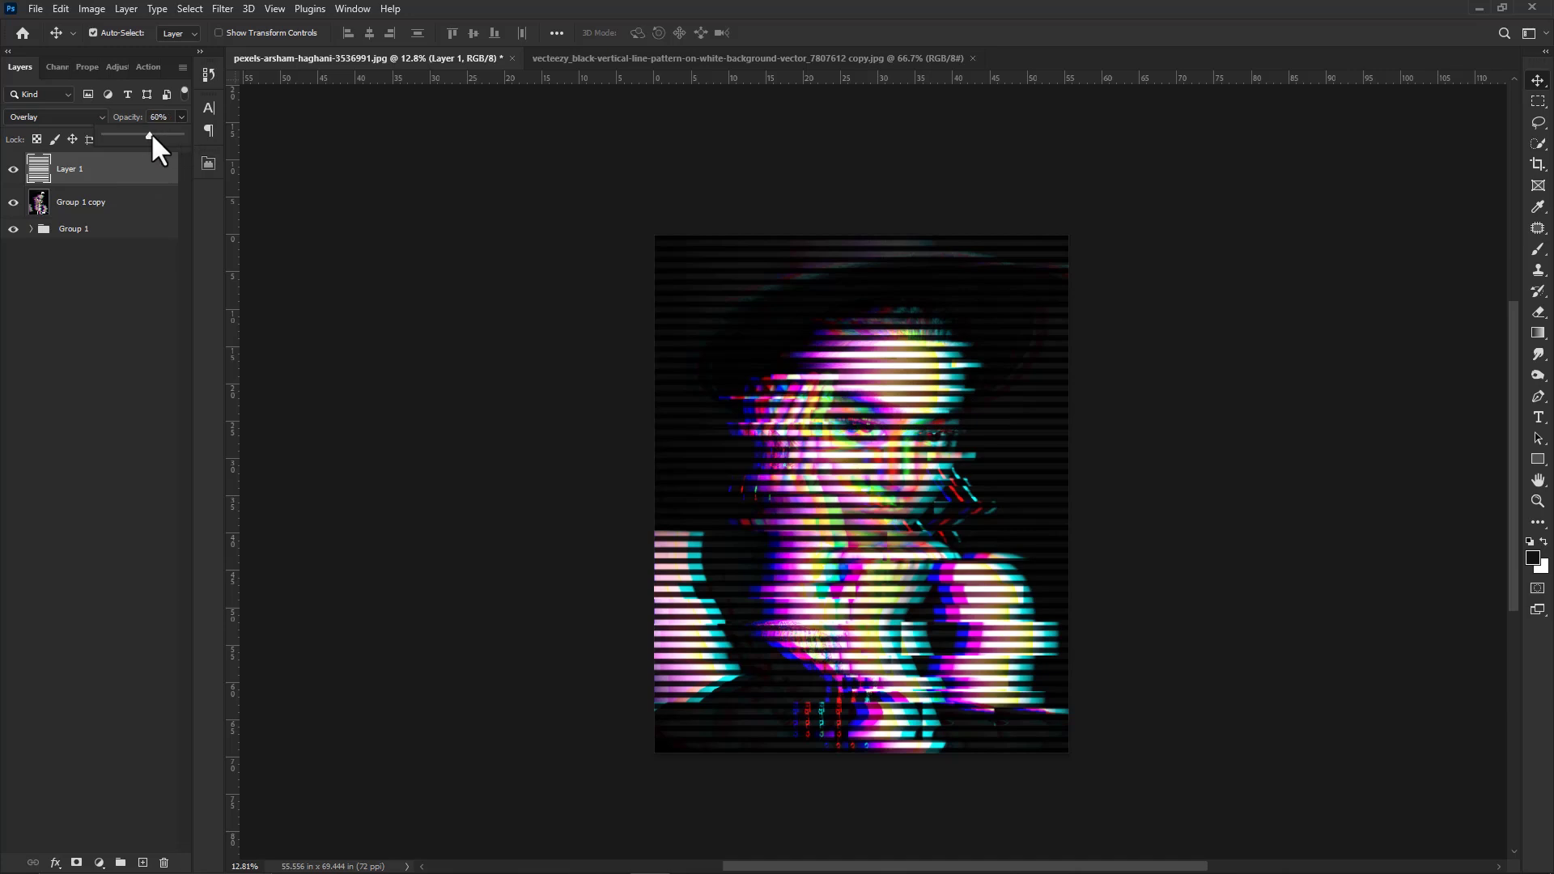
left_click_drag(110, 136, 110, 135)
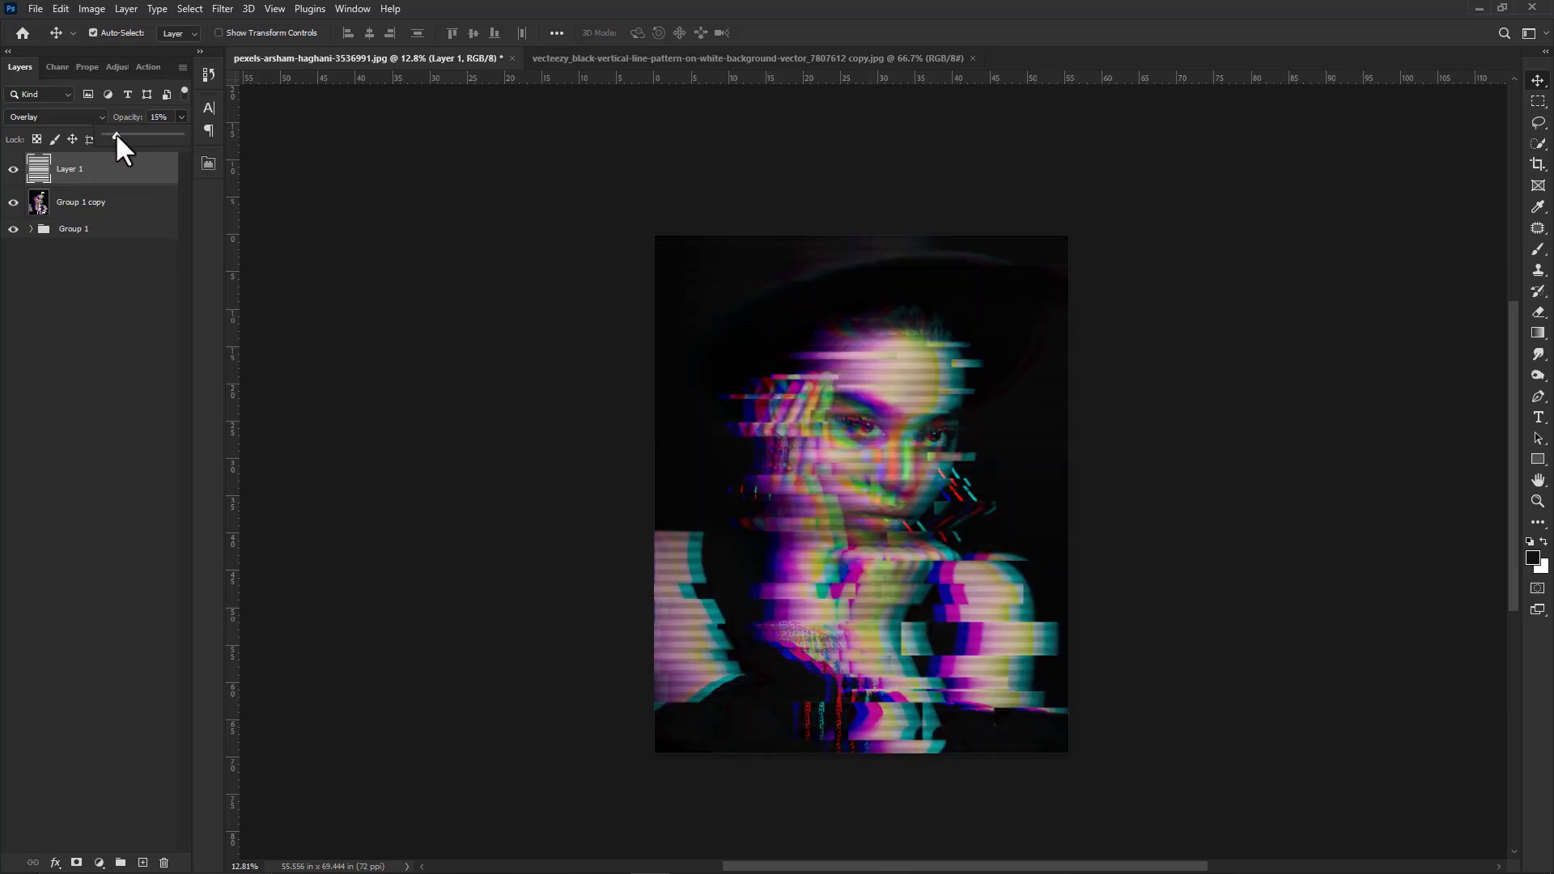
left_click_drag(173, 118, 137, 123)
type("10")
left_click(78, 288)
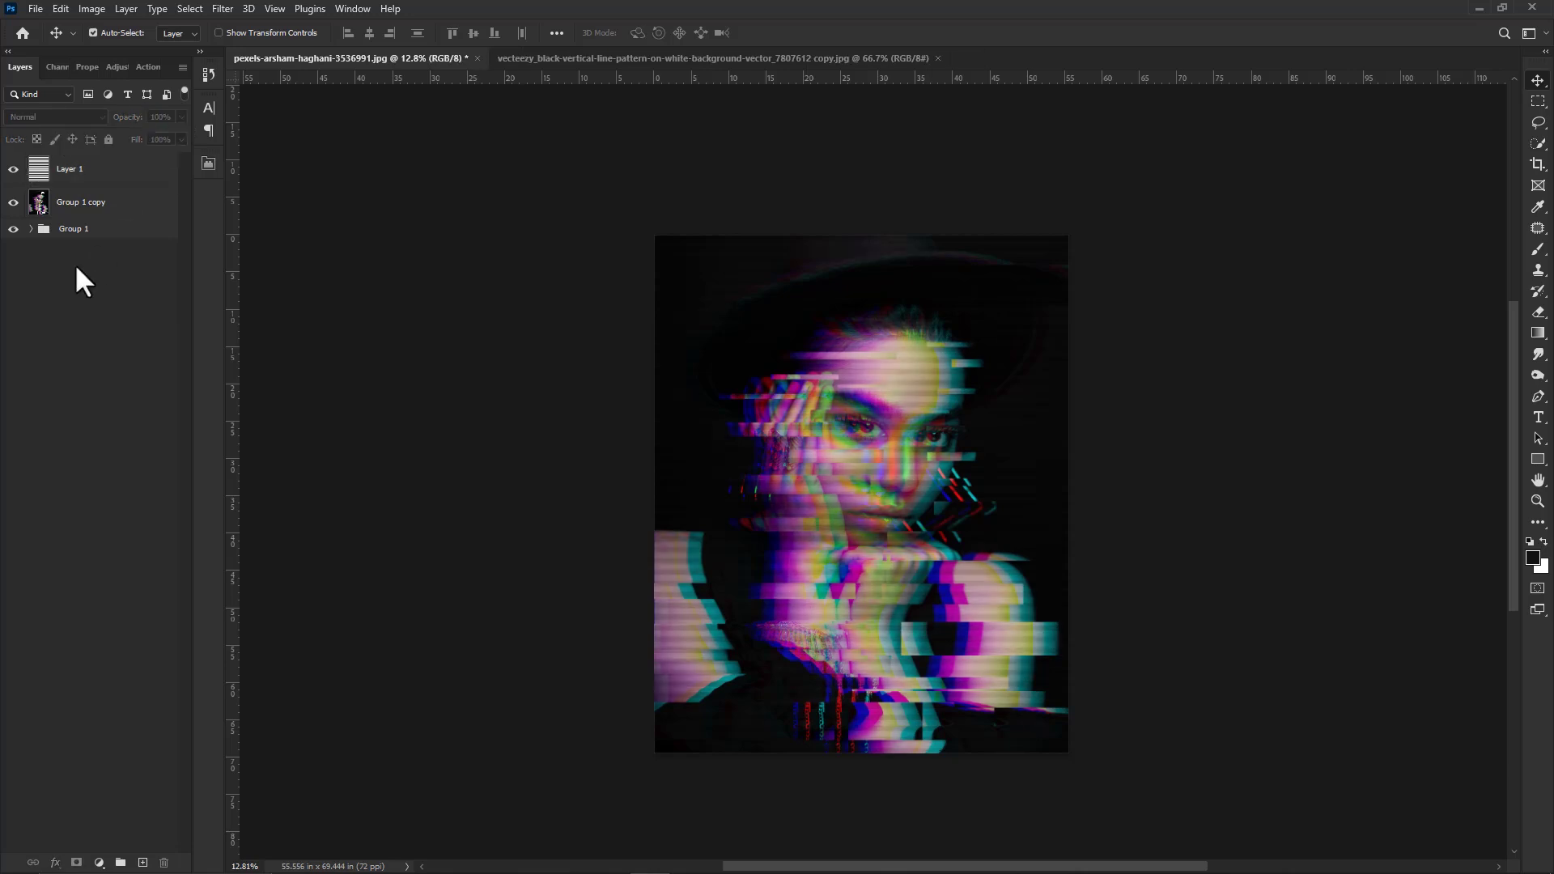
Add a Brightness/Contrast adjustment above the line pattern with brightness about 24 and contrast 11, and compare the image with and without it.
left_click(87, 180)
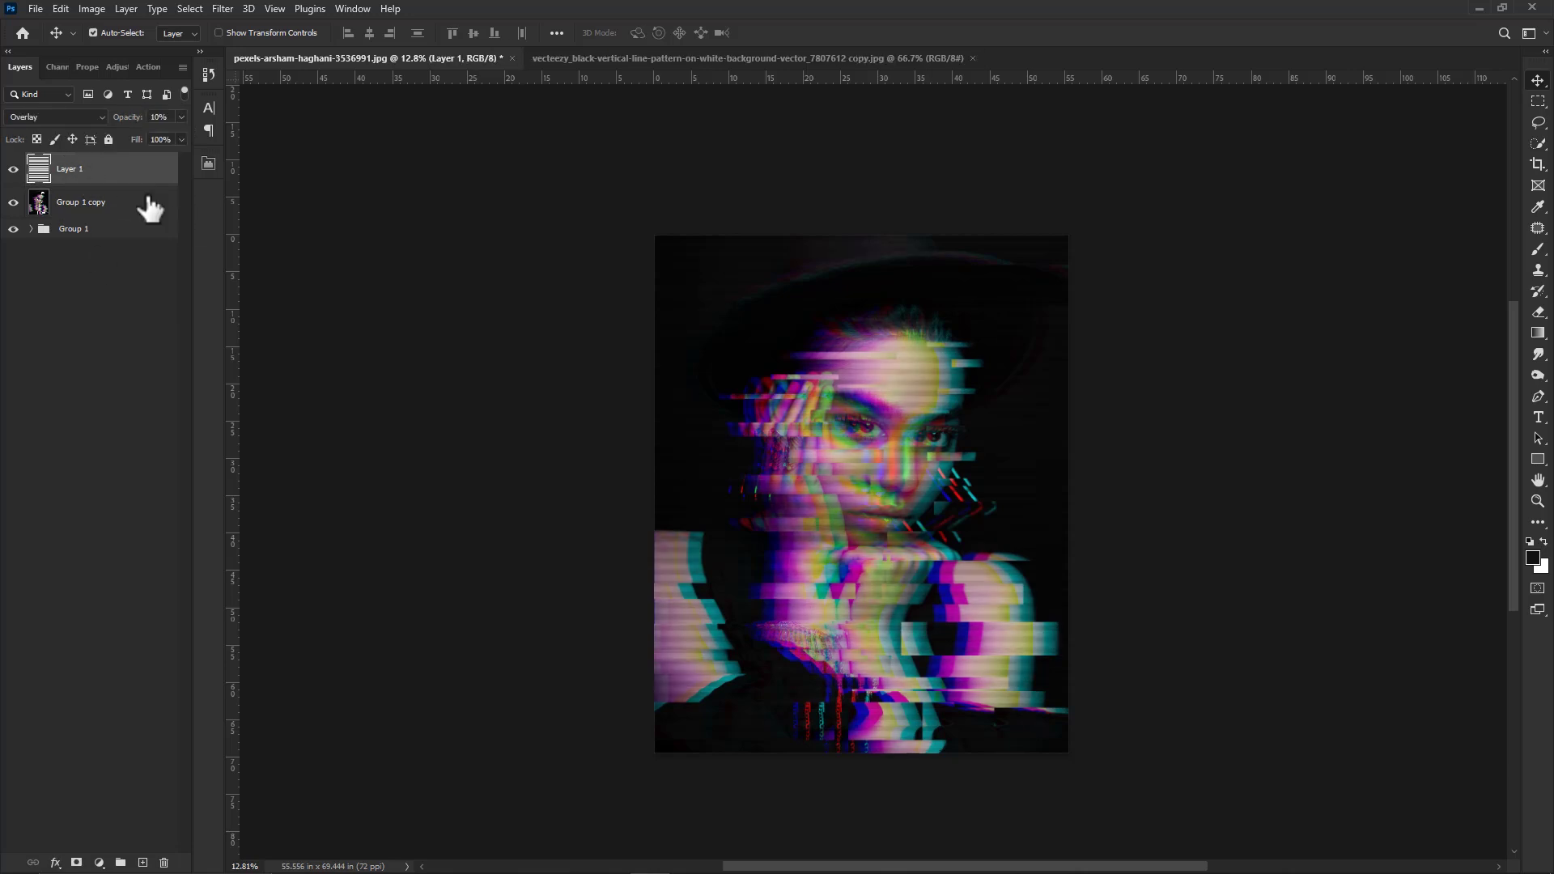
left_click(98, 202)
left_click(101, 176)
left_click(99, 863)
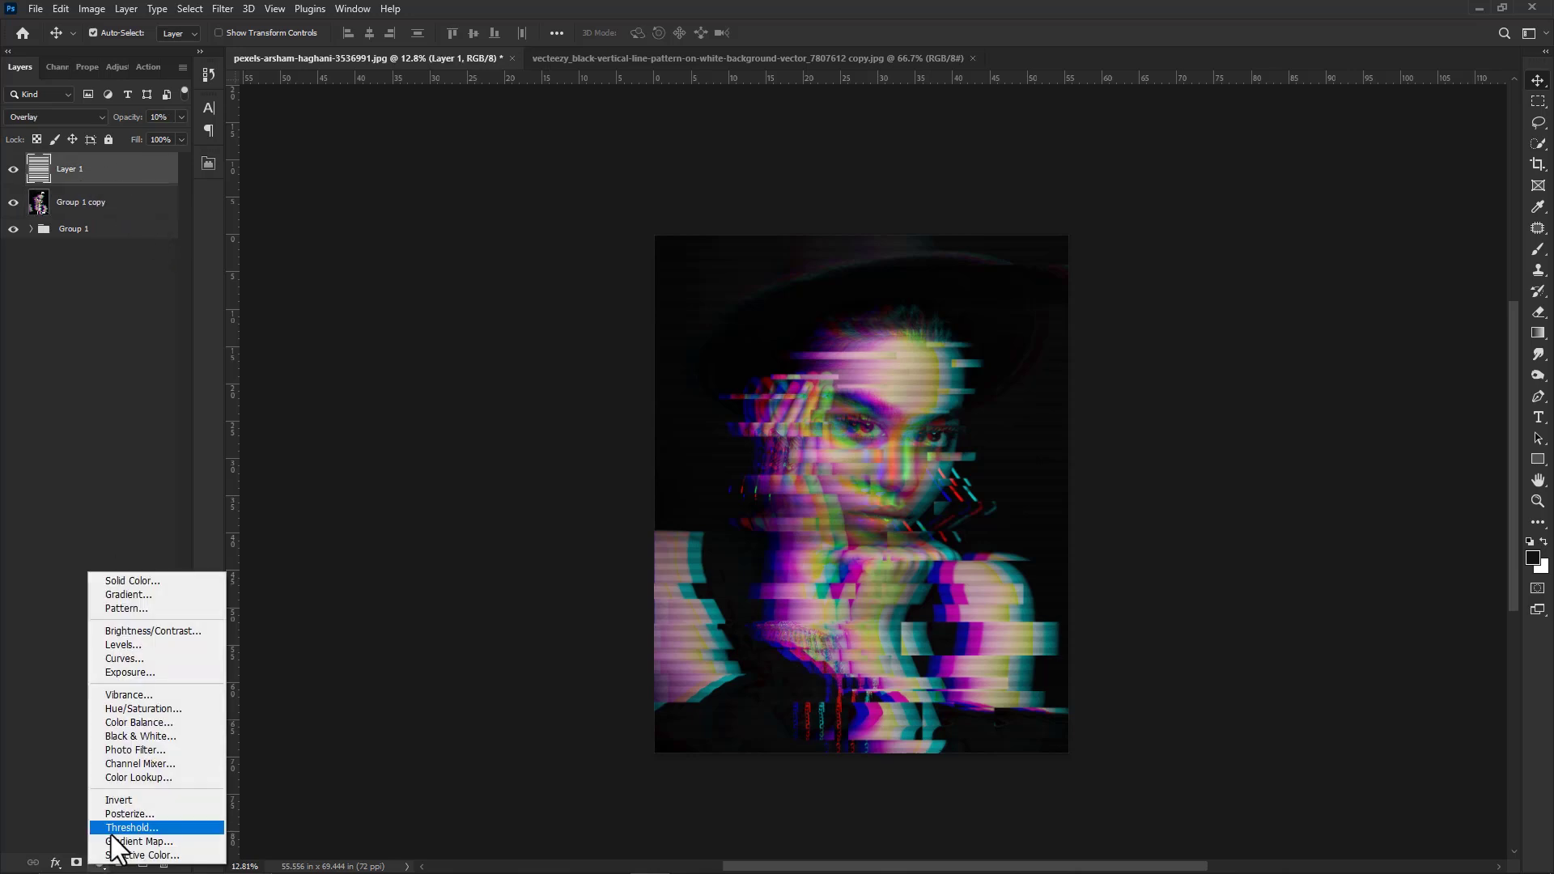
left_click(128, 633)
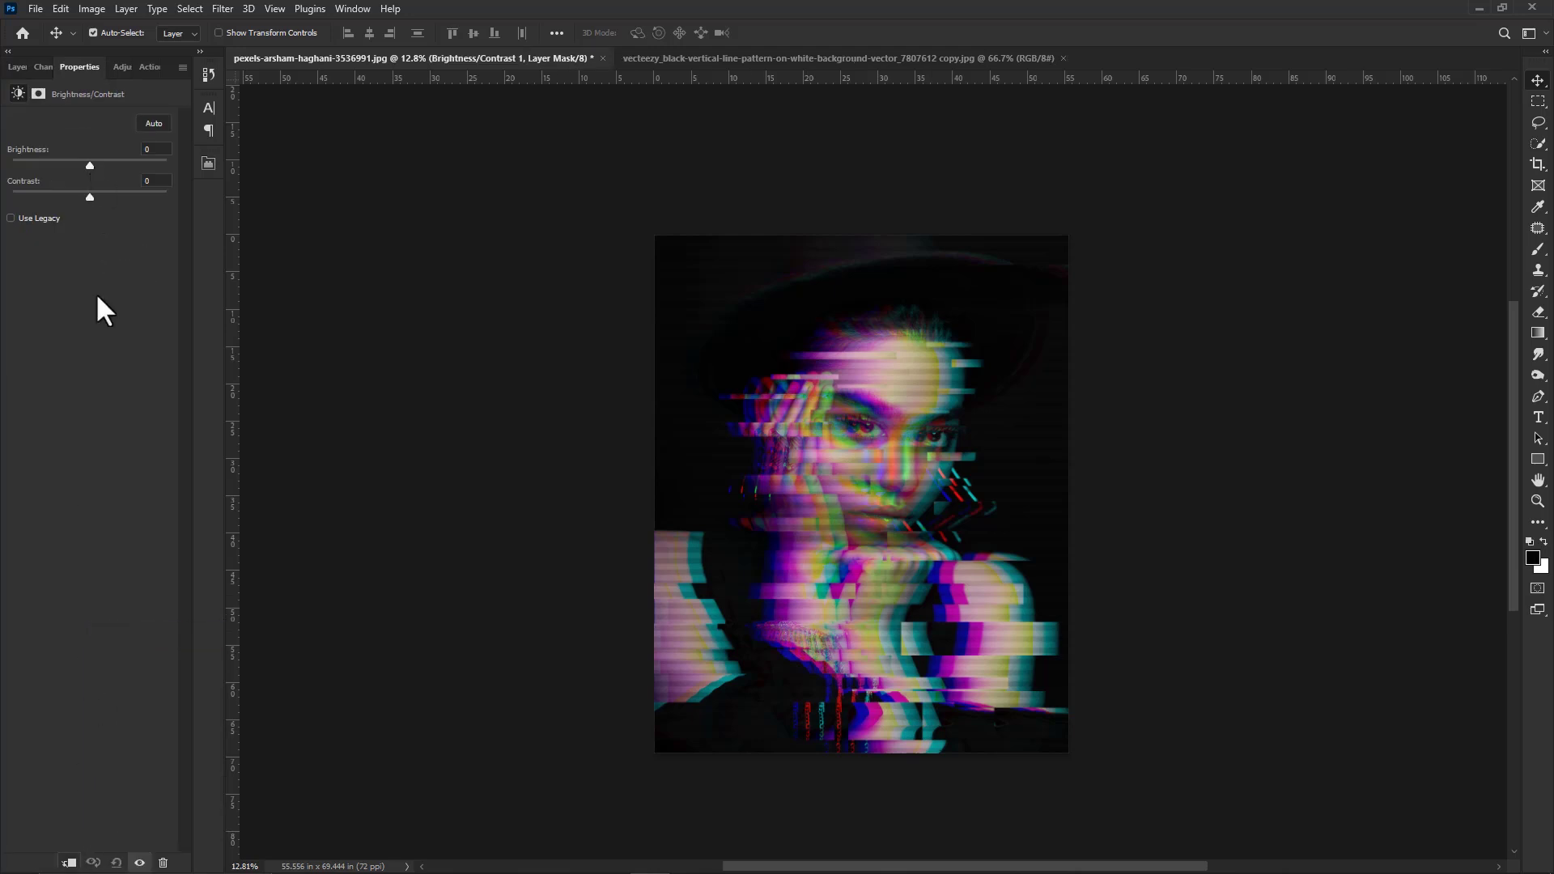
left_click_drag(89, 165, 106, 164)
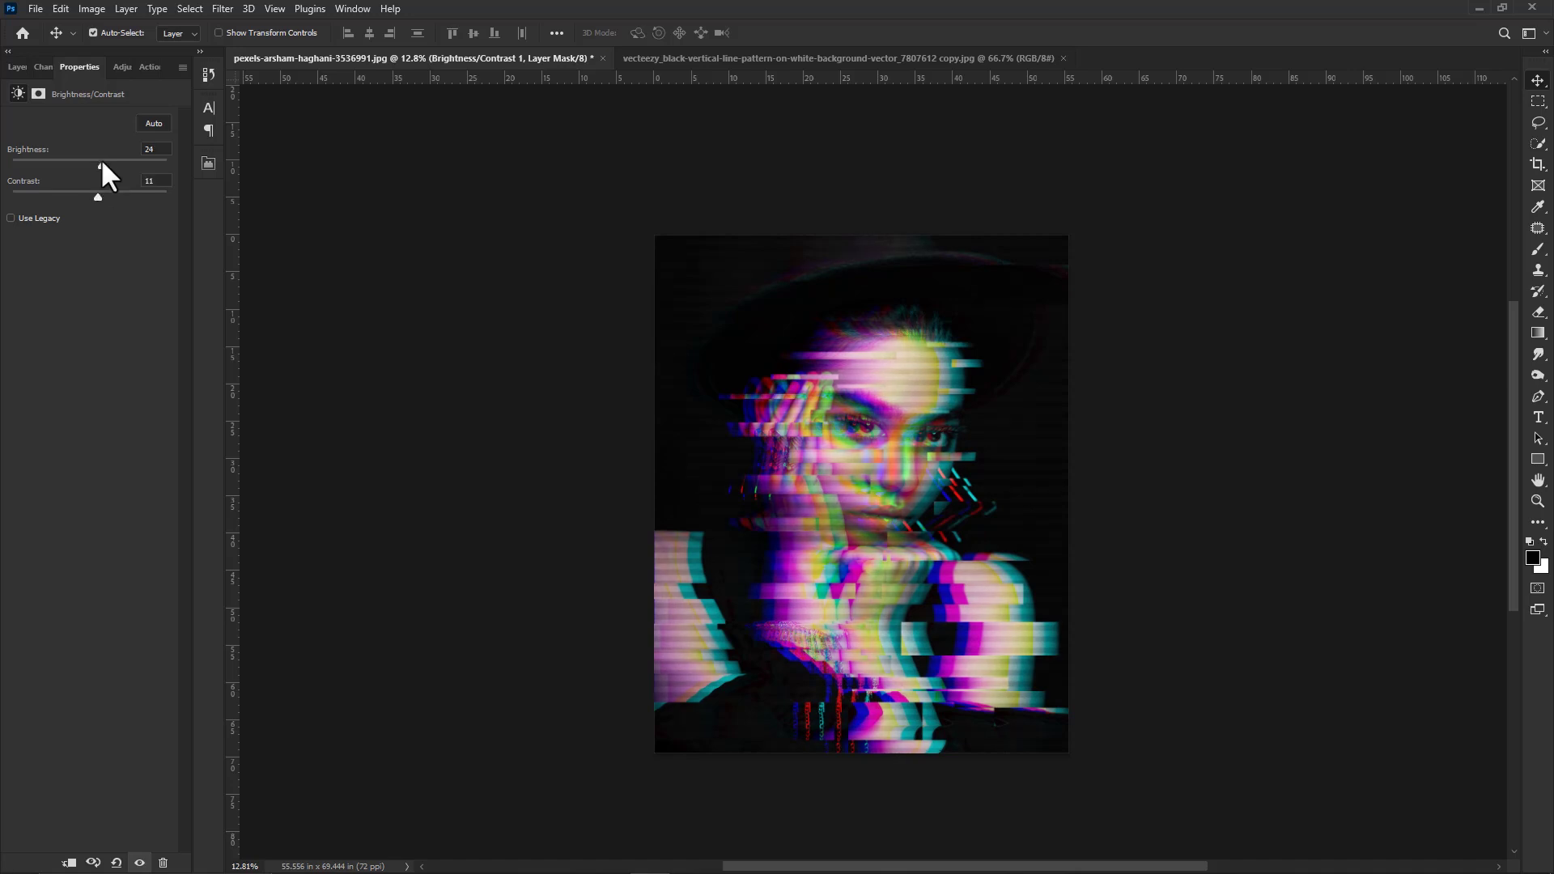
left_click(16, 67)
left_click(13, 169)
left_click(13, 169)
Add a Levels adjustment on top with the black input at 2 and the white input at about 244.
left_click(100, 863)
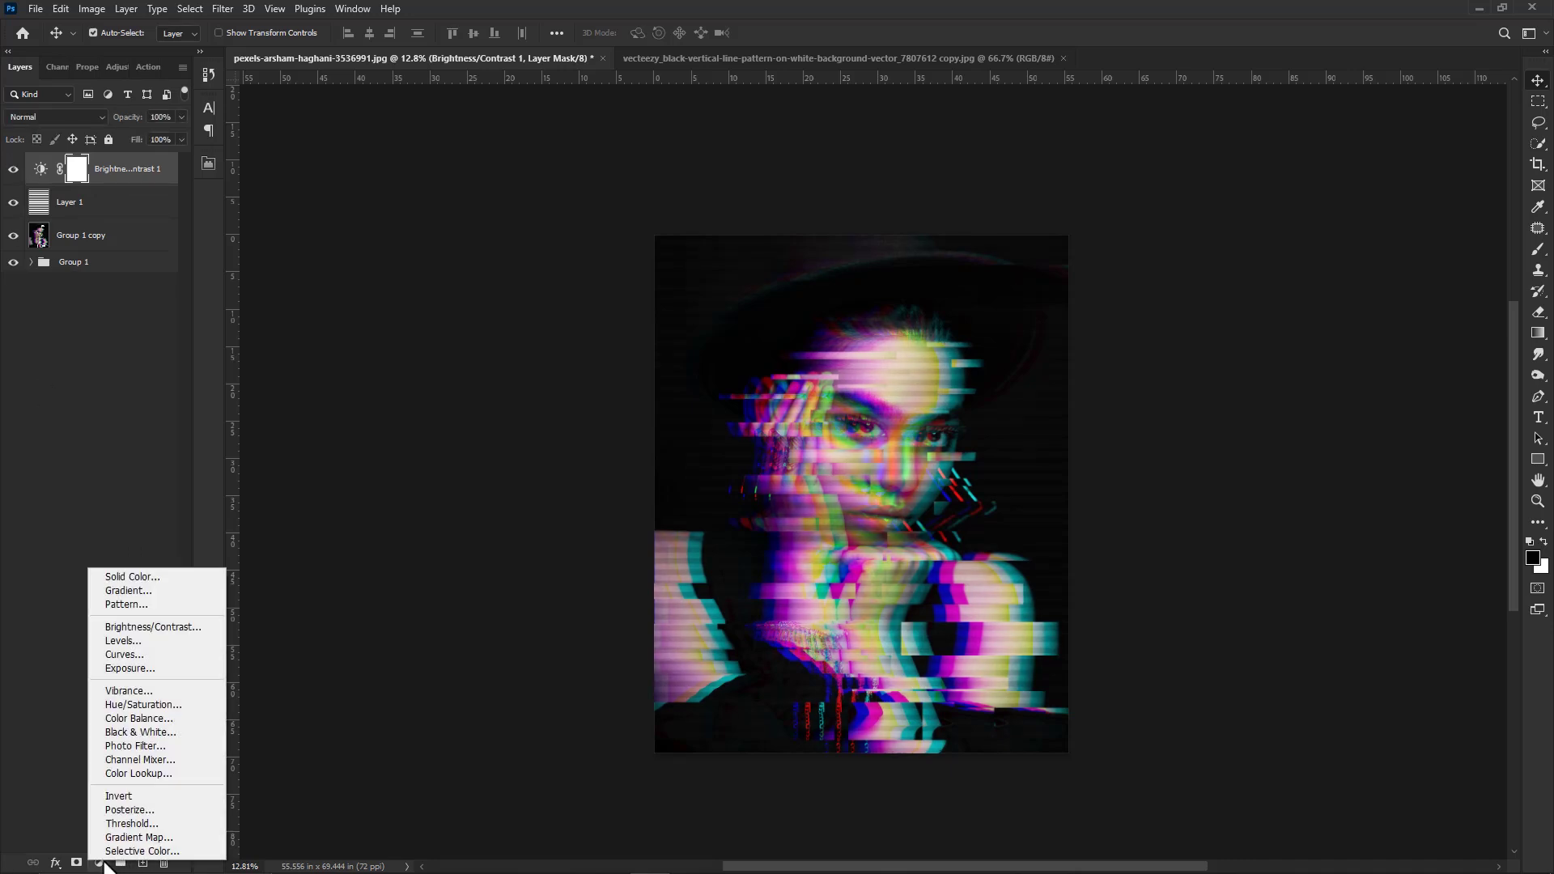
left_click(127, 639)
left_click_drag(34, 237, 31, 236)
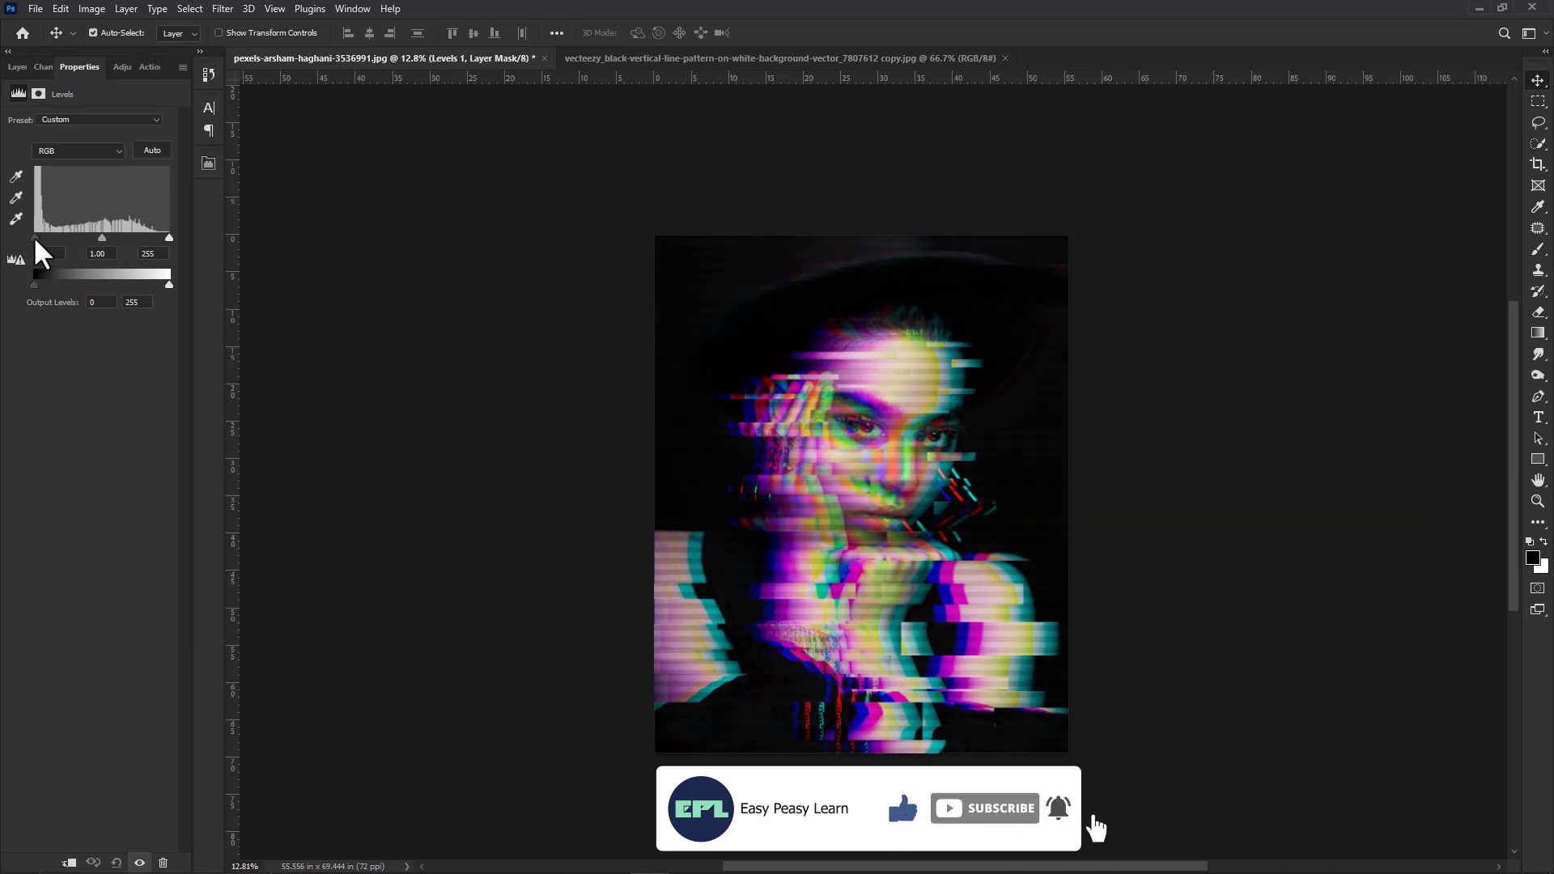
left_click_drag(169, 237, 165, 236)
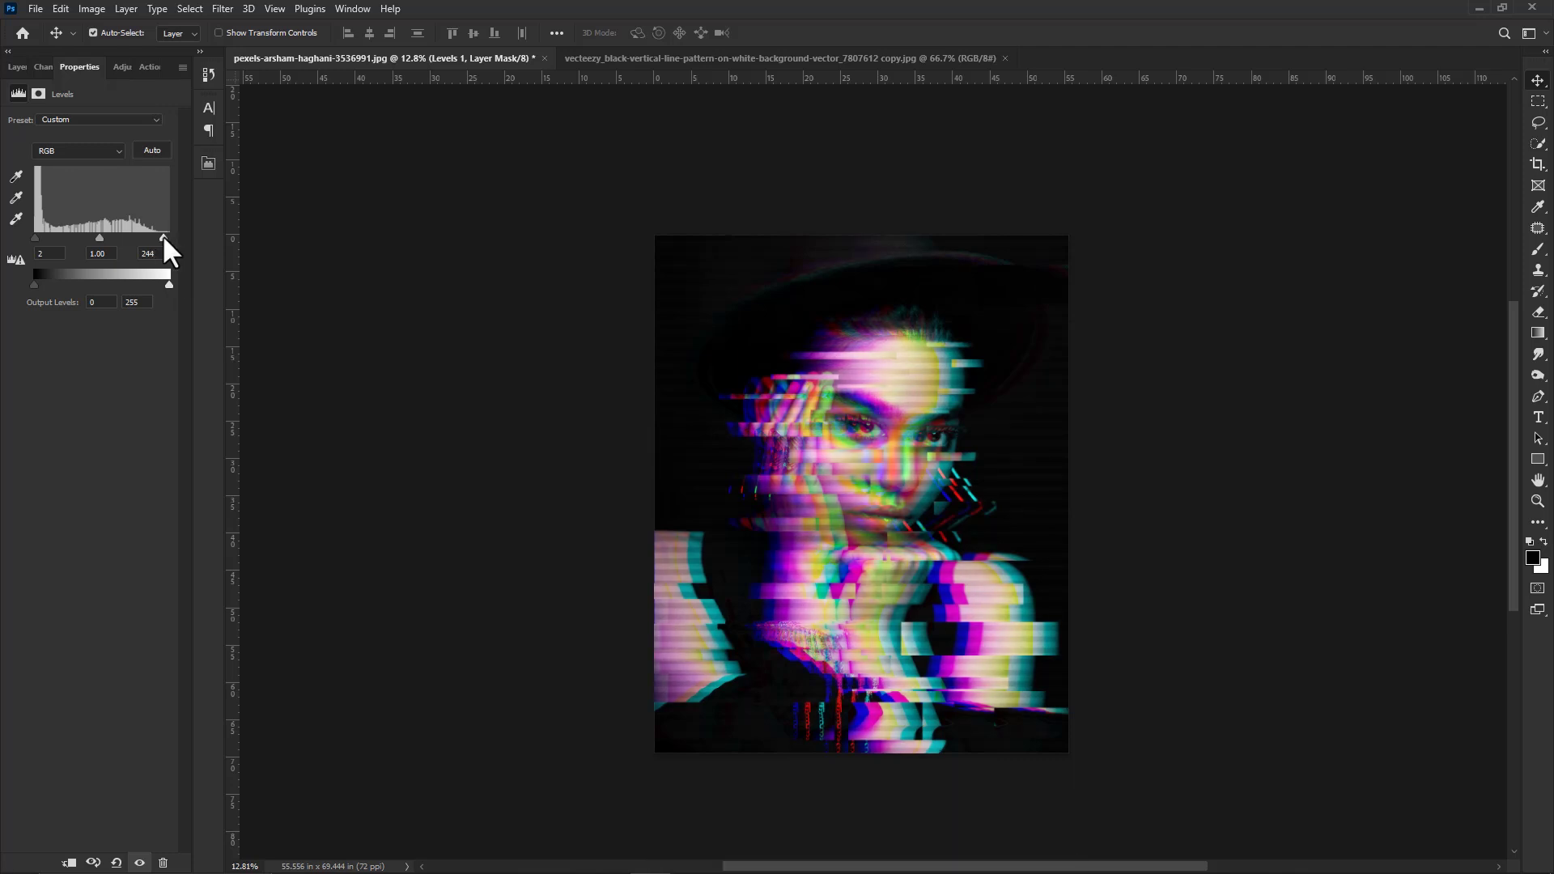
left_click(16, 66)
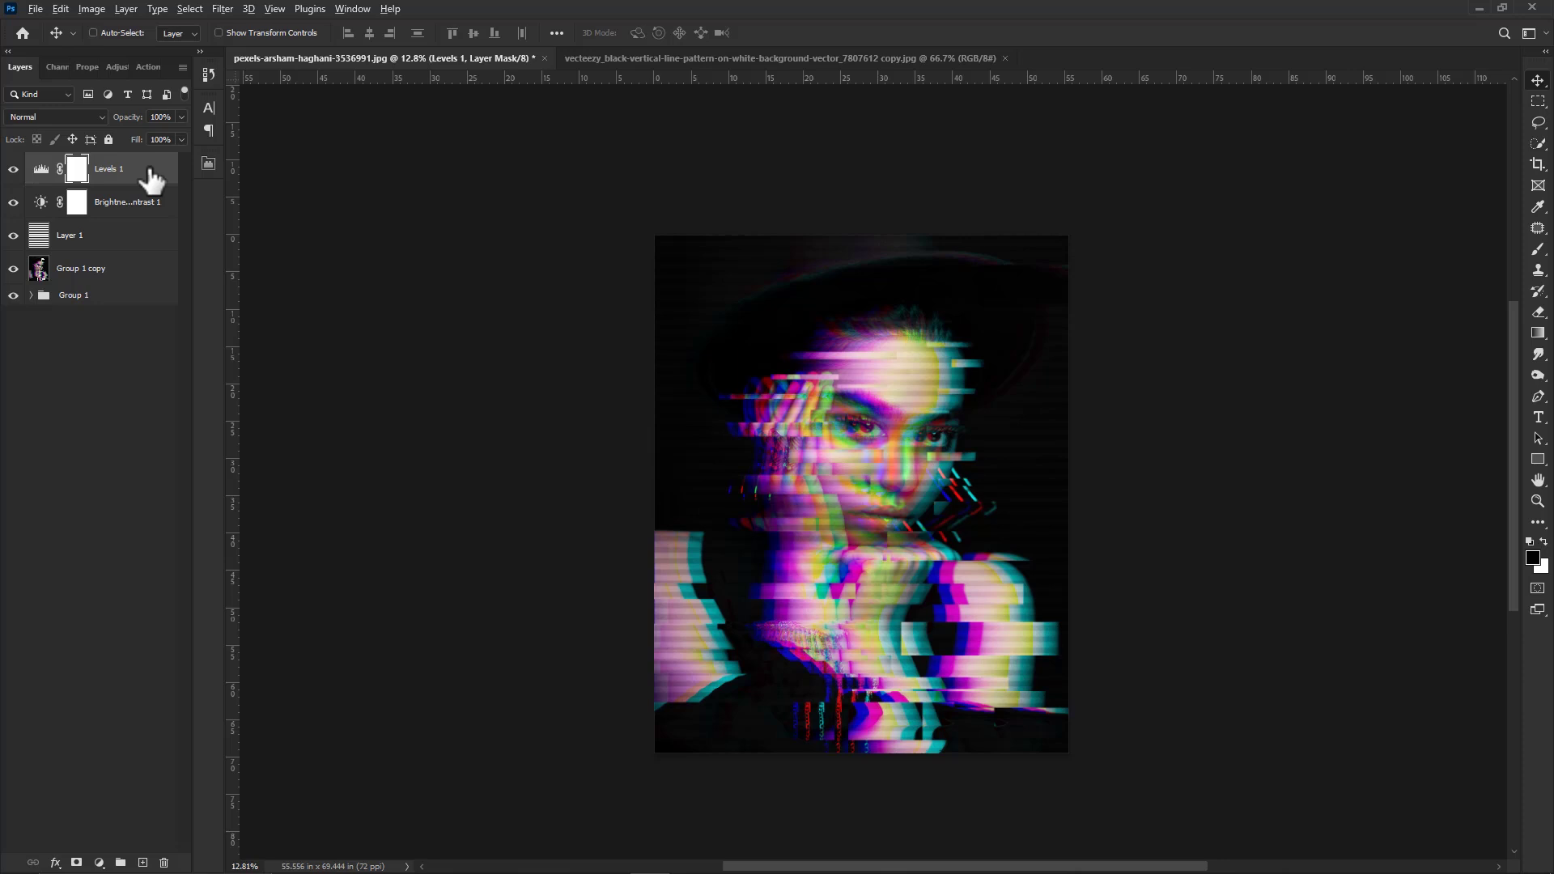
Stamp all visible layers into a new top layer, hide the adjustments, line pattern and Group 1 copy beneath it, and fit the image on screen.
key("ctrl+shift+alt+e")
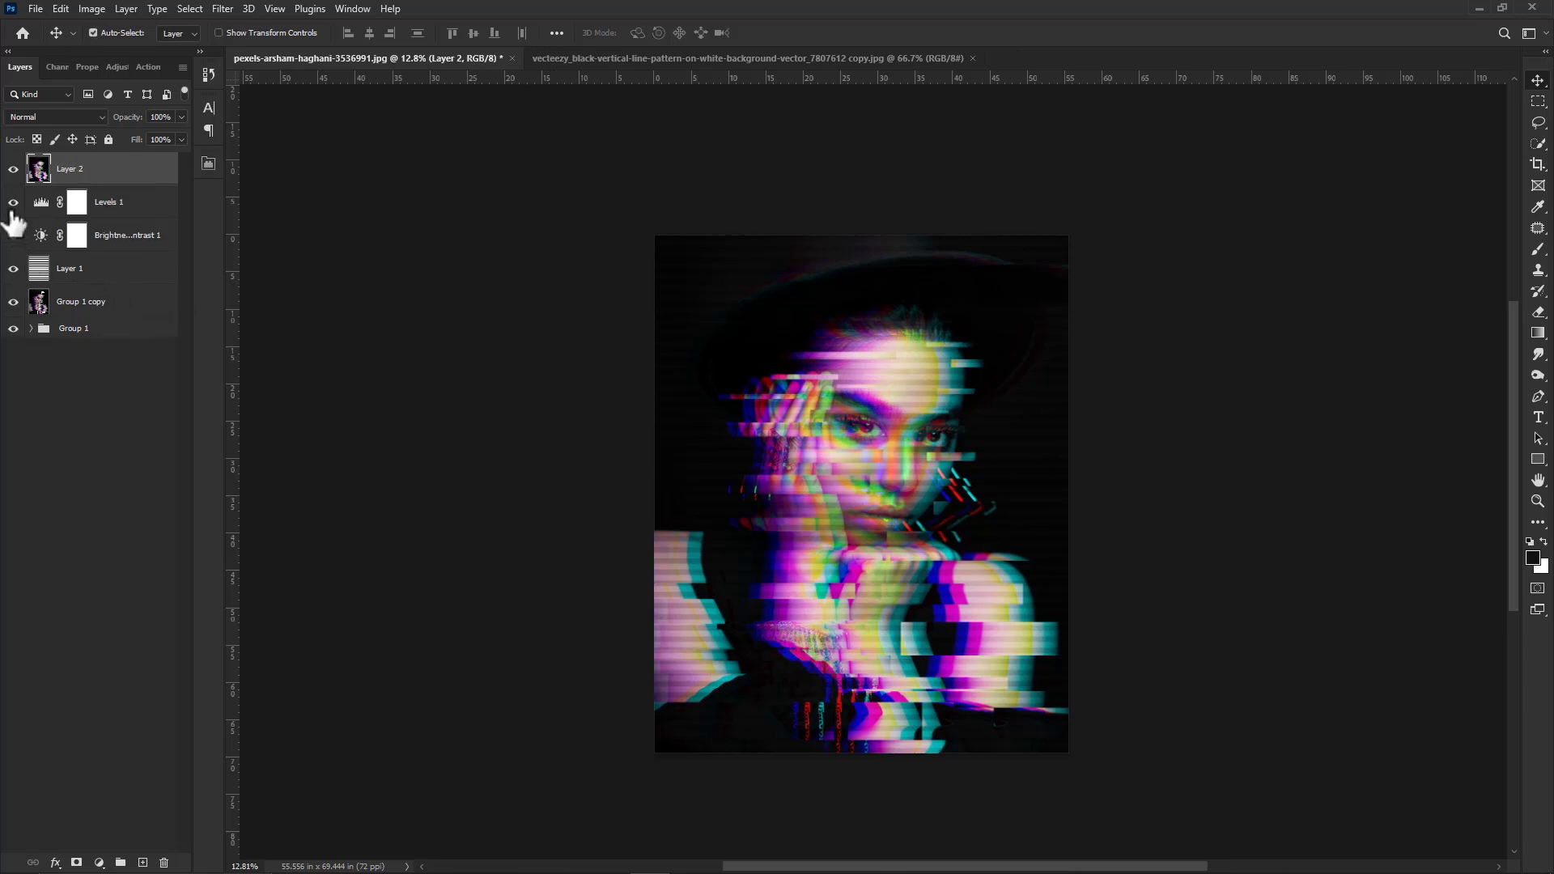
left_click(12, 327)
left_click(13, 168)
left_click(13, 168)
key("ctrl+0")
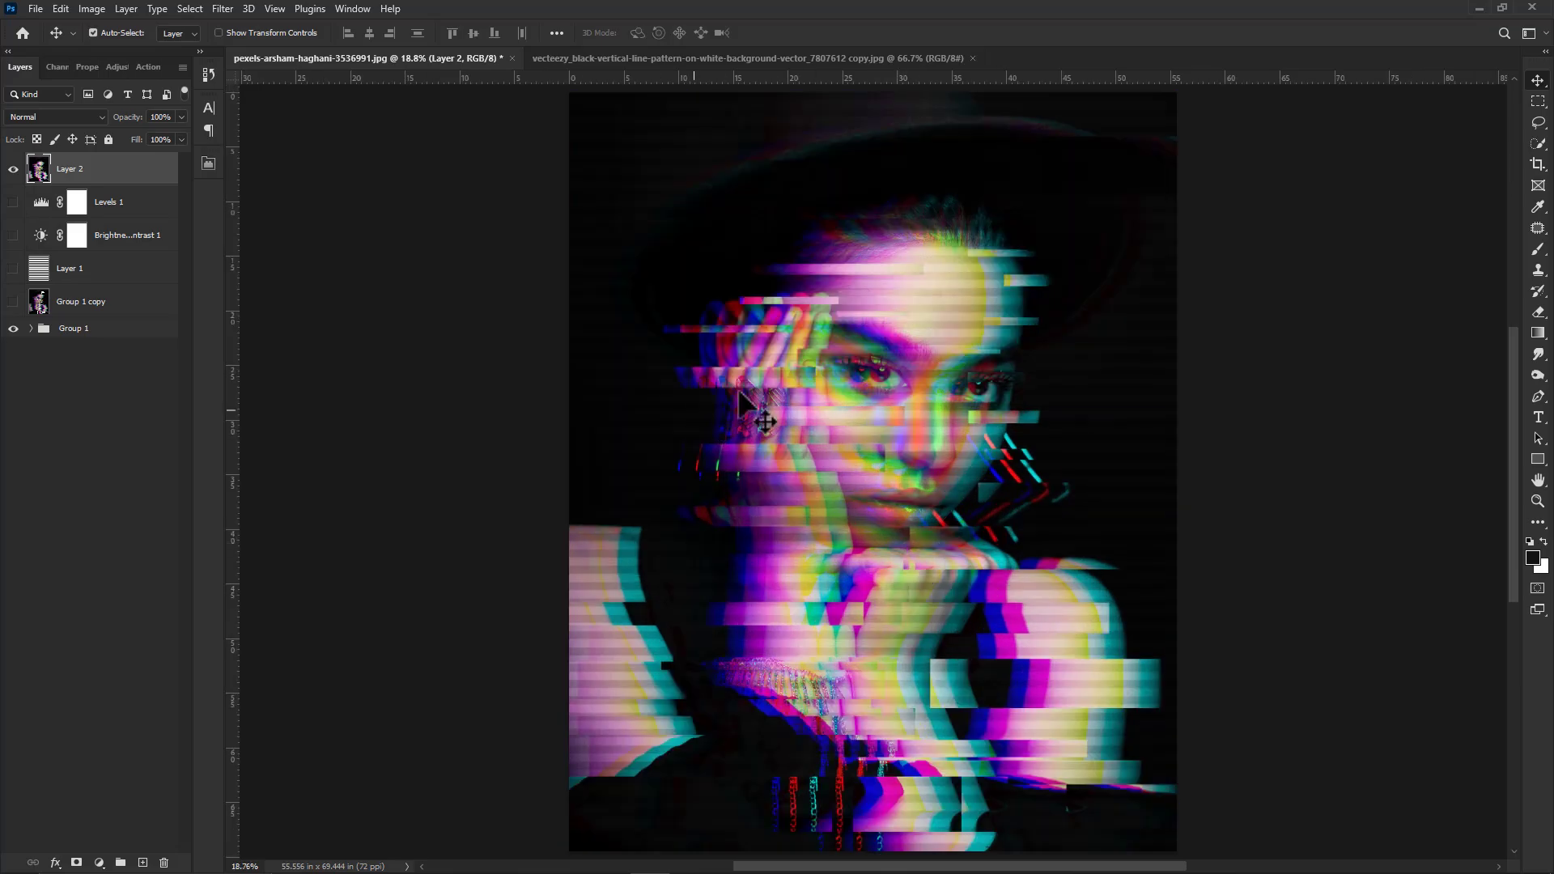